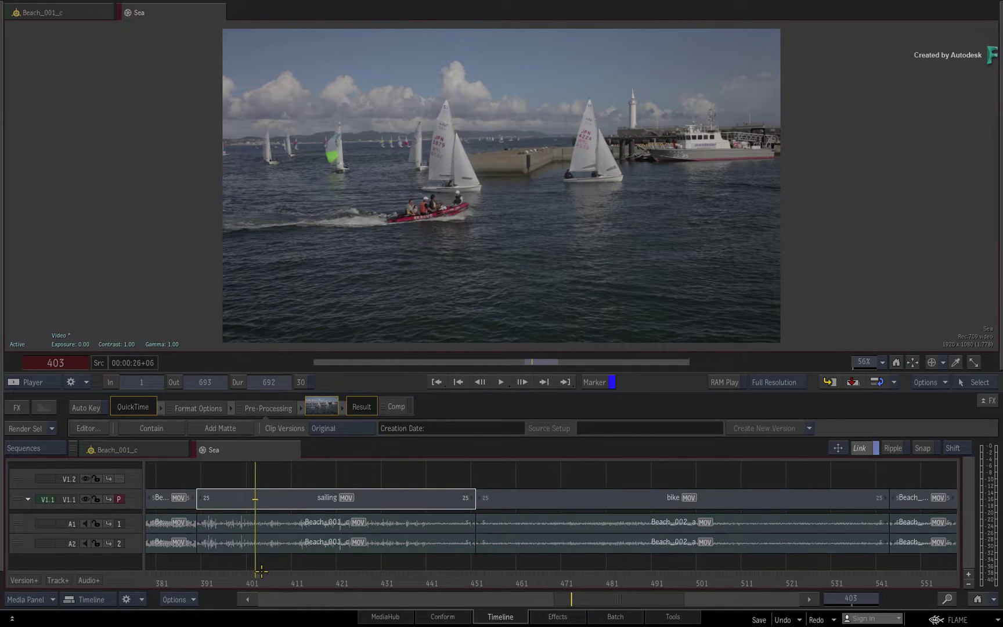
Place an OpenFX transition on the frame 452 cut from the sailing clip to the bike clip.
drag(253, 575, 255, 549)
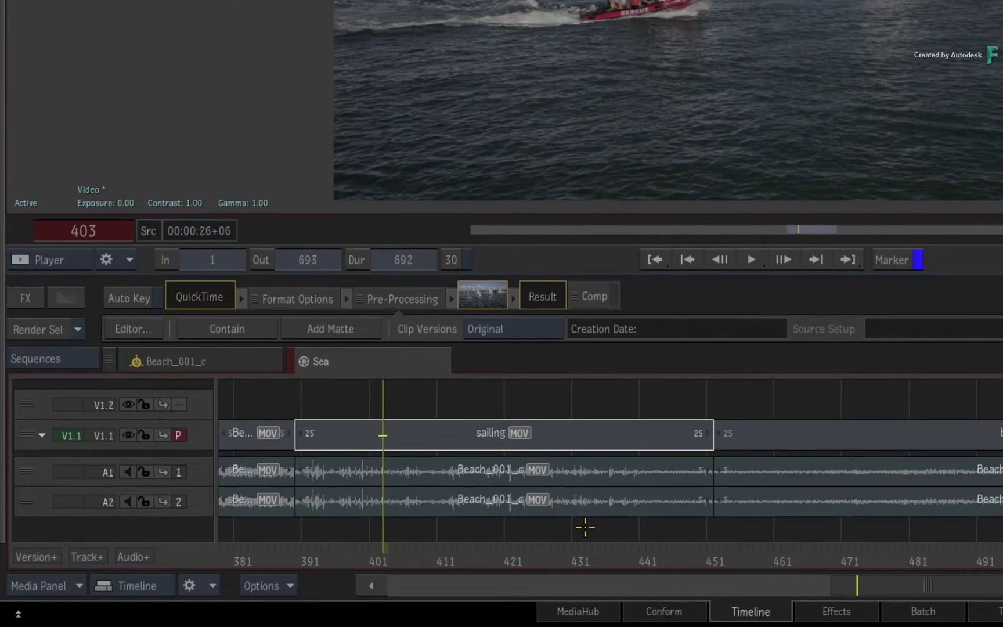
click(688, 434)
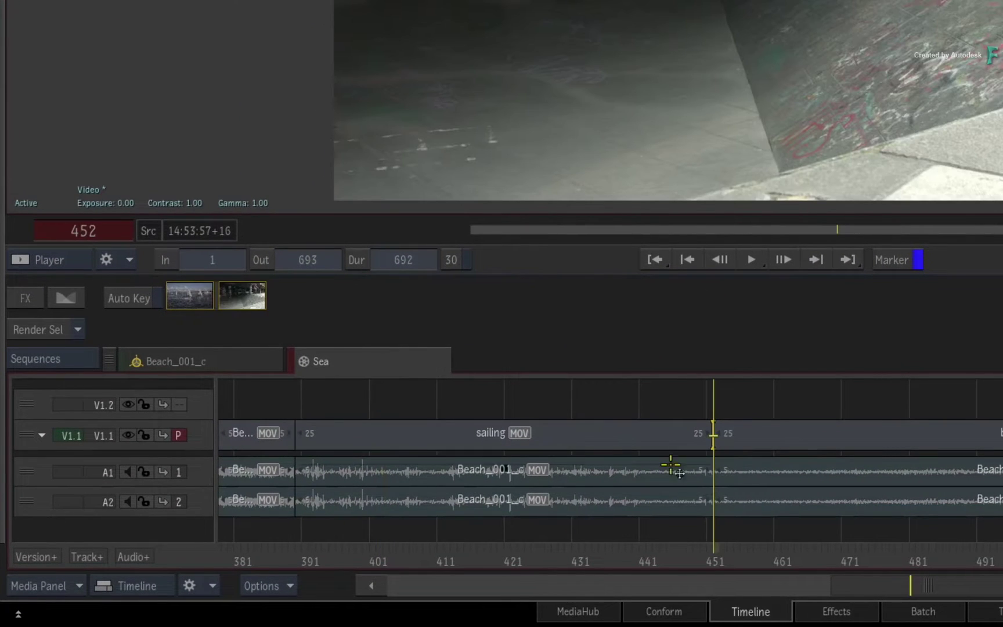
key(ctrl+Tab)
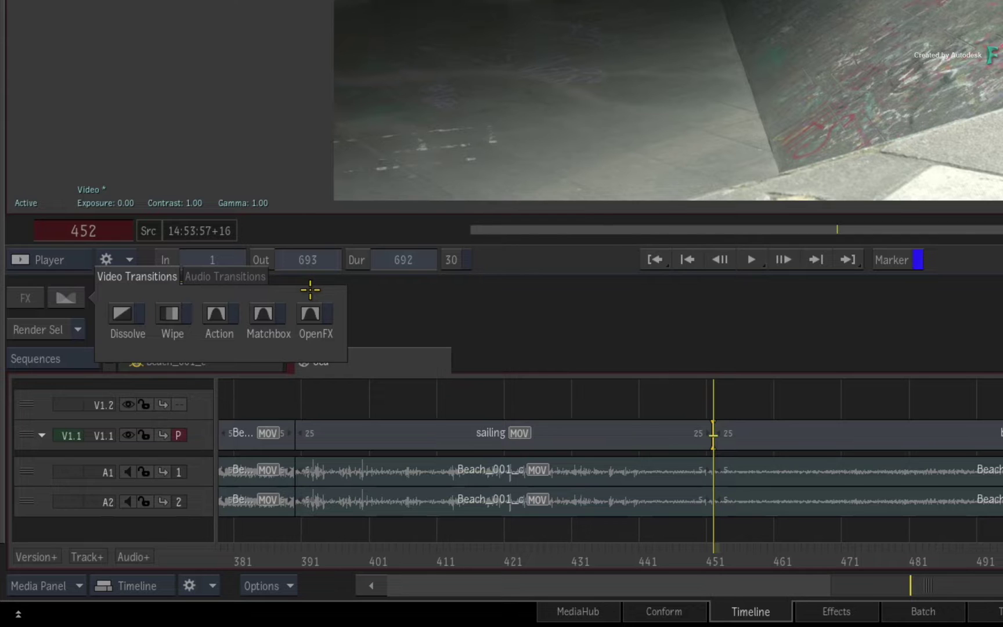
click(310, 313)
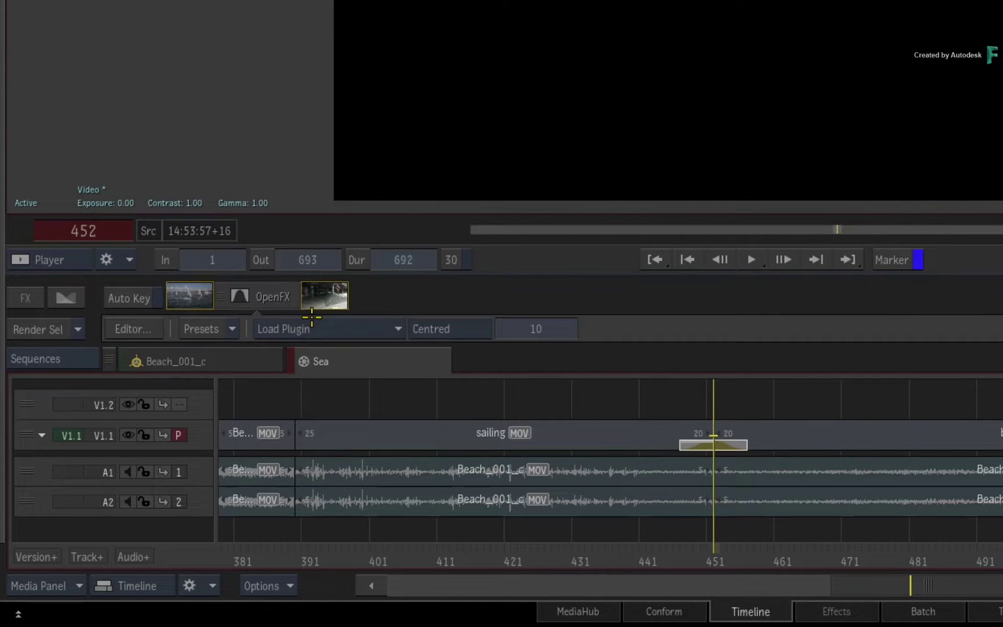
Load the S_SwishPan plugin from Sapphire Transitions into the sailing-to-bike transition.
click(370, 328)
mouse_move(370, 328)
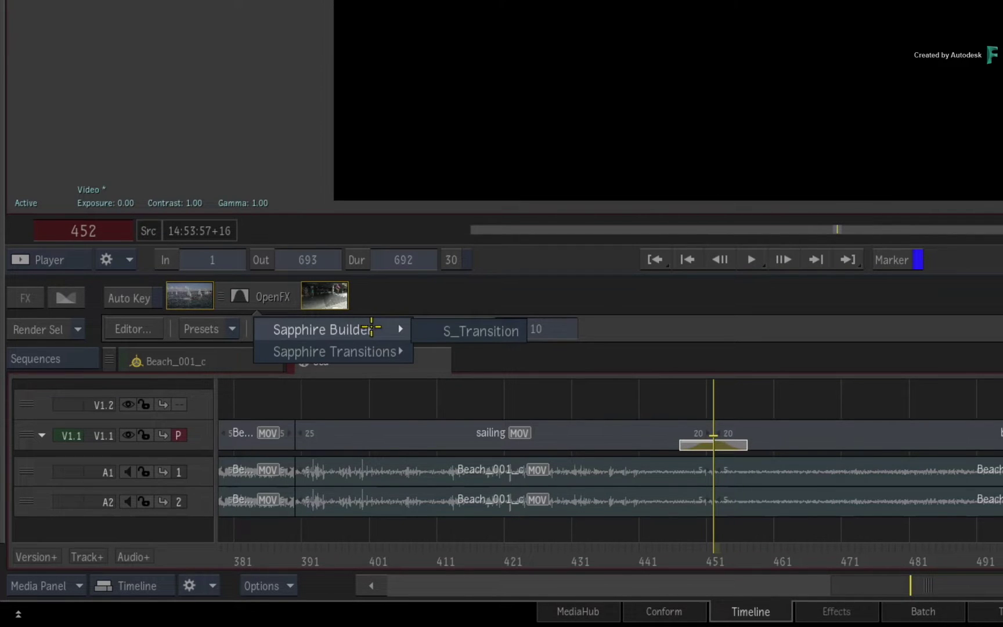
mouse_move(367, 350)
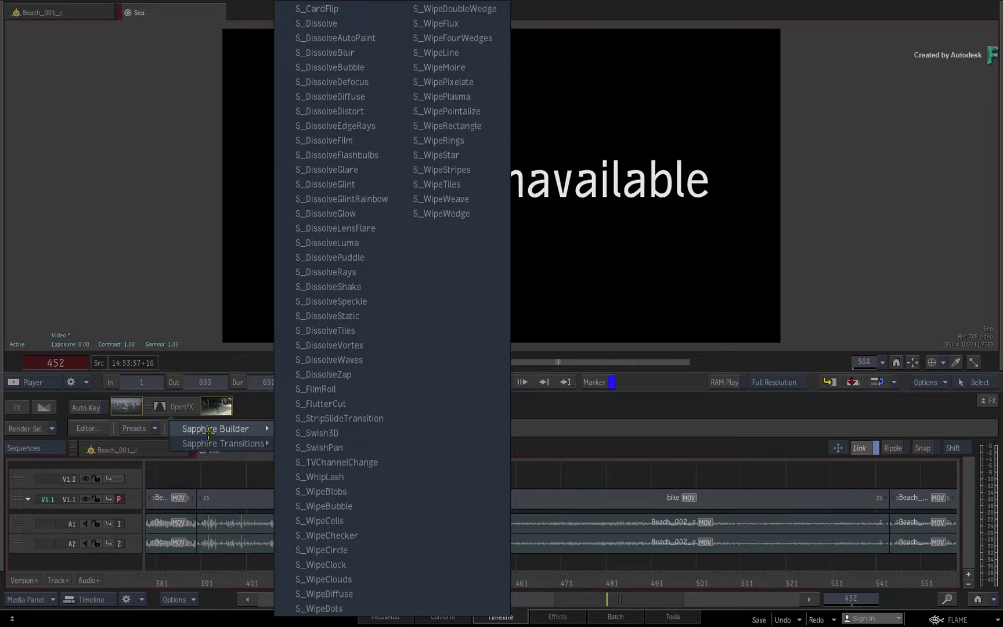
mouse_move(214, 429)
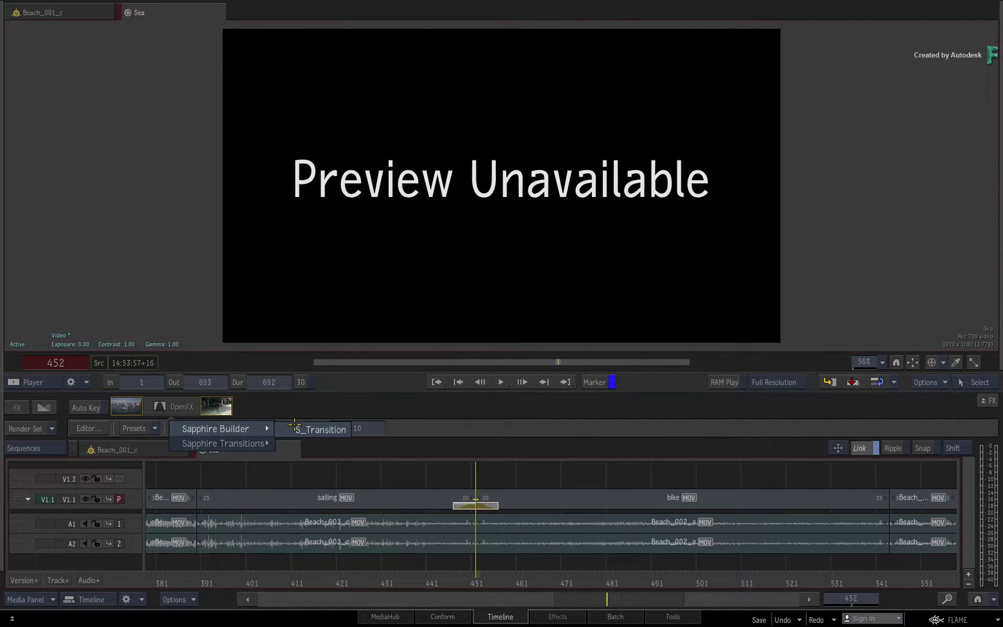
mouse_move(248, 444)
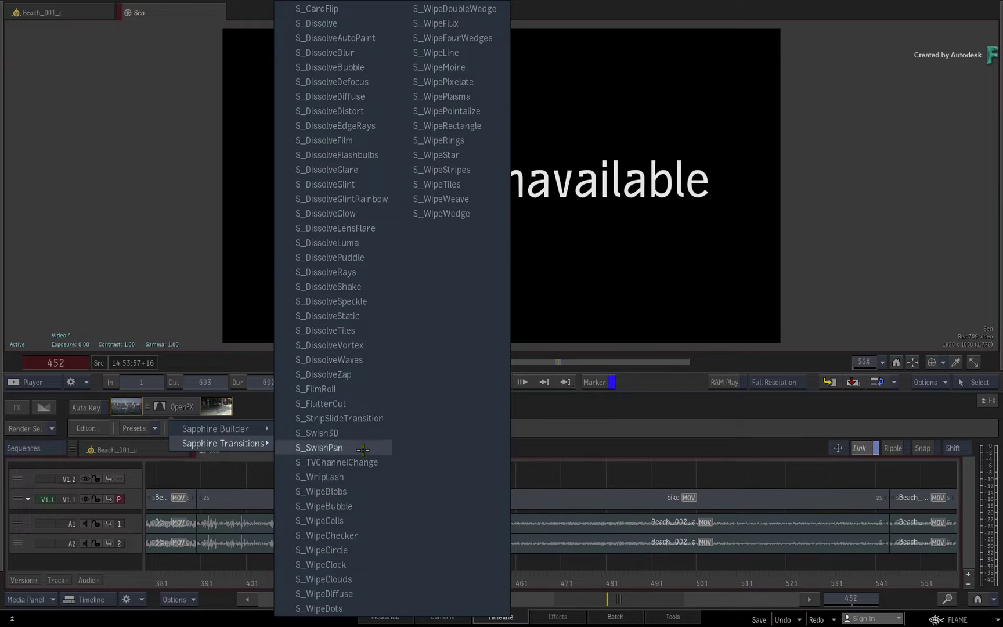
click(321, 447)
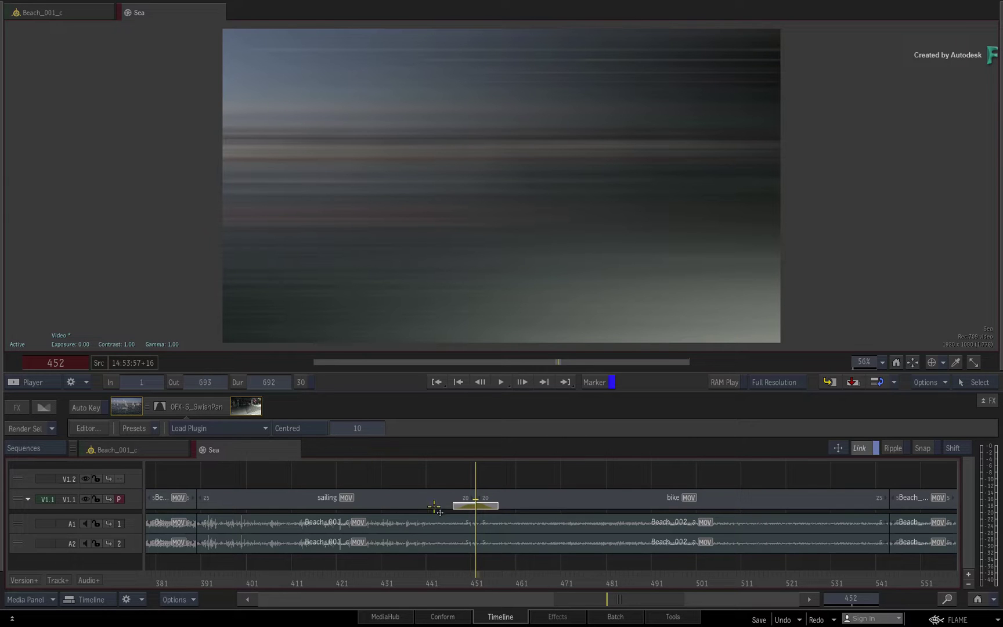
Lengthen the SwishPan transition from 10 to 25 frames.
click(459, 576)
drag(459, 576, 488, 569)
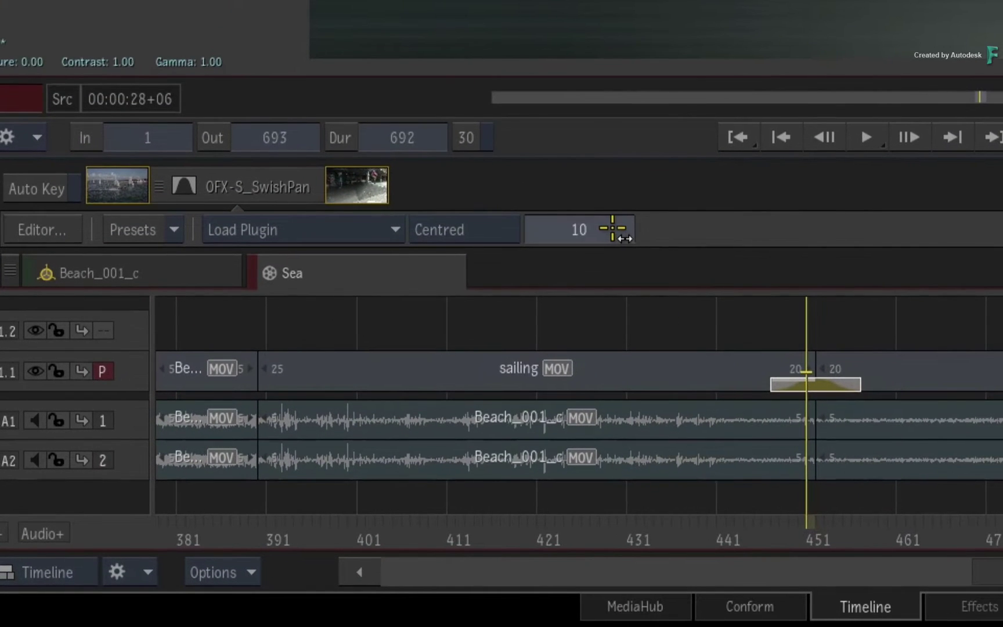
drag(378, 425, 382, 425)
drag(624, 228, 632, 230)
Scrub and play the swish-pan from sailing into bike, stopping at frame 452.
click(737, 520)
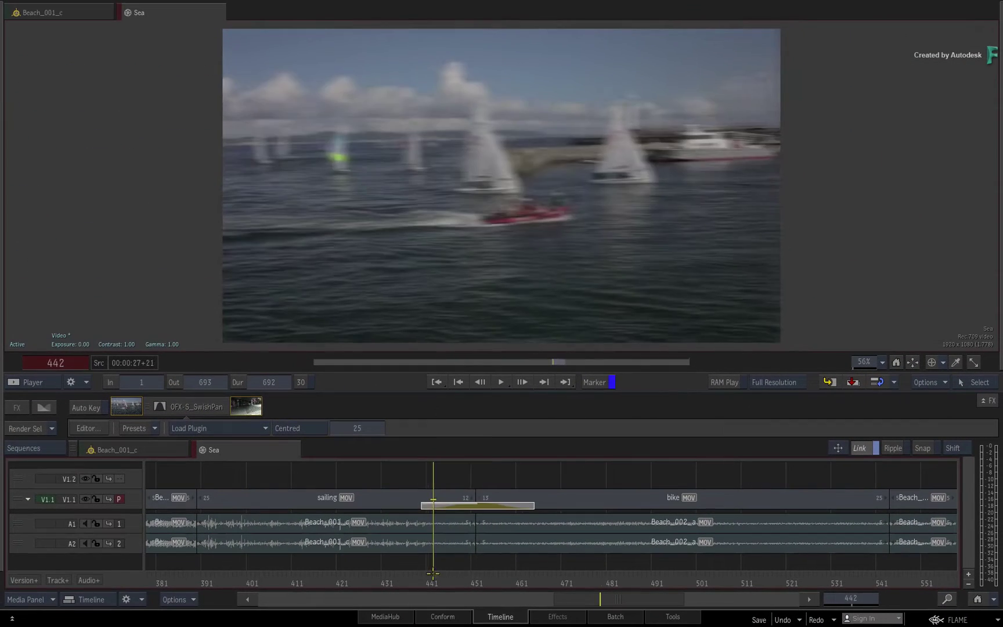
drag(432, 573, 389, 552)
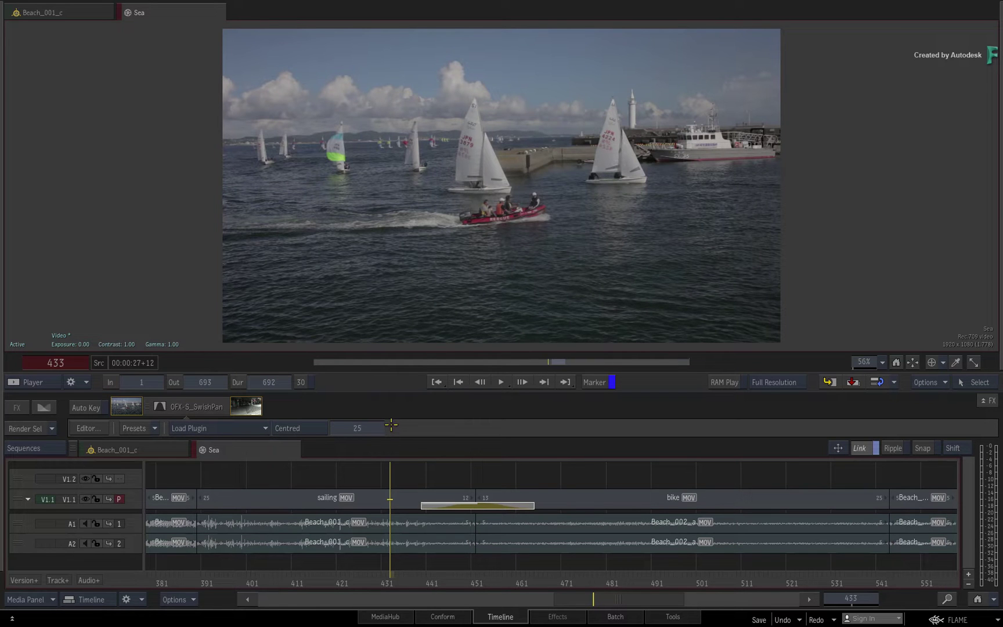
drag(387, 573, 381, 551)
key(space)
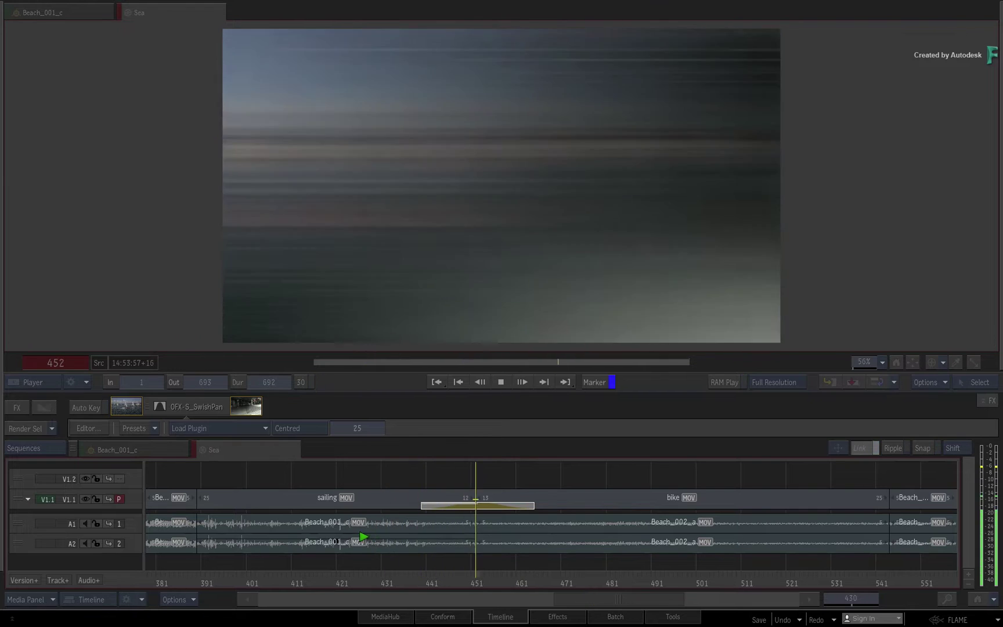
drag(584, 561, 475, 566)
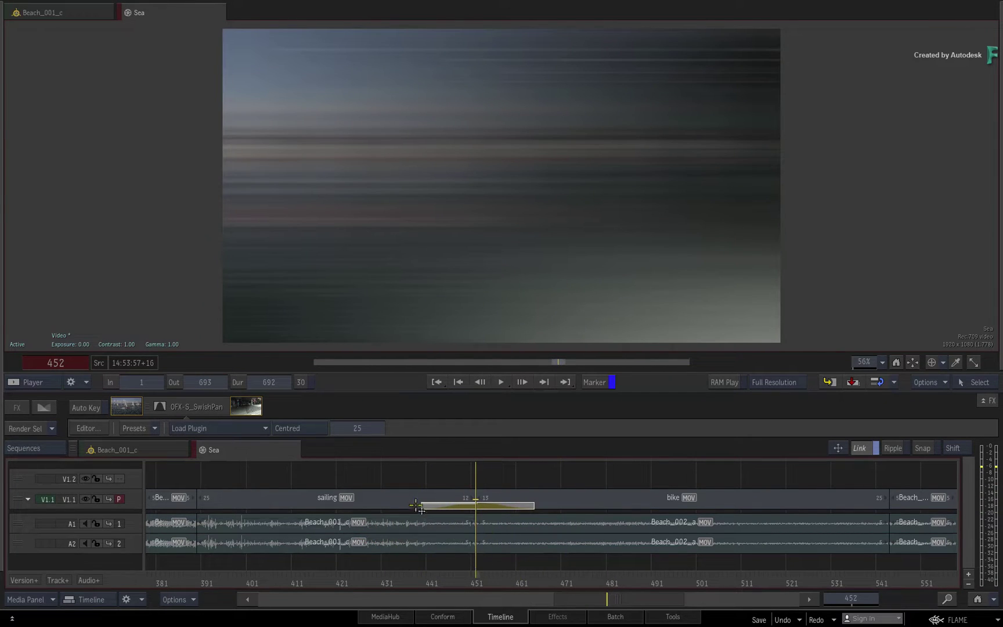
click(259, 428)
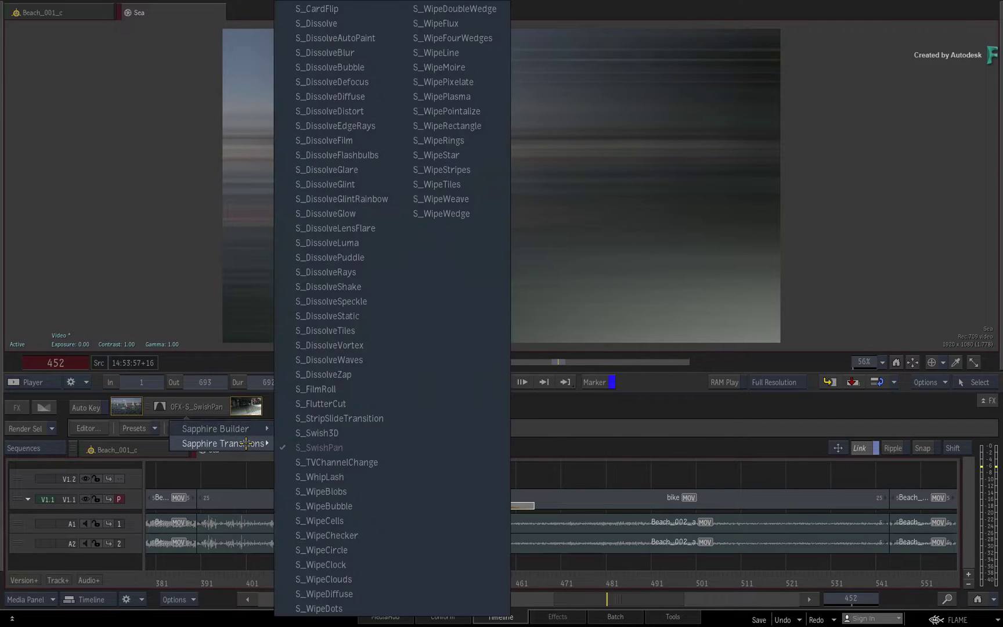
mouse_move(268, 443)
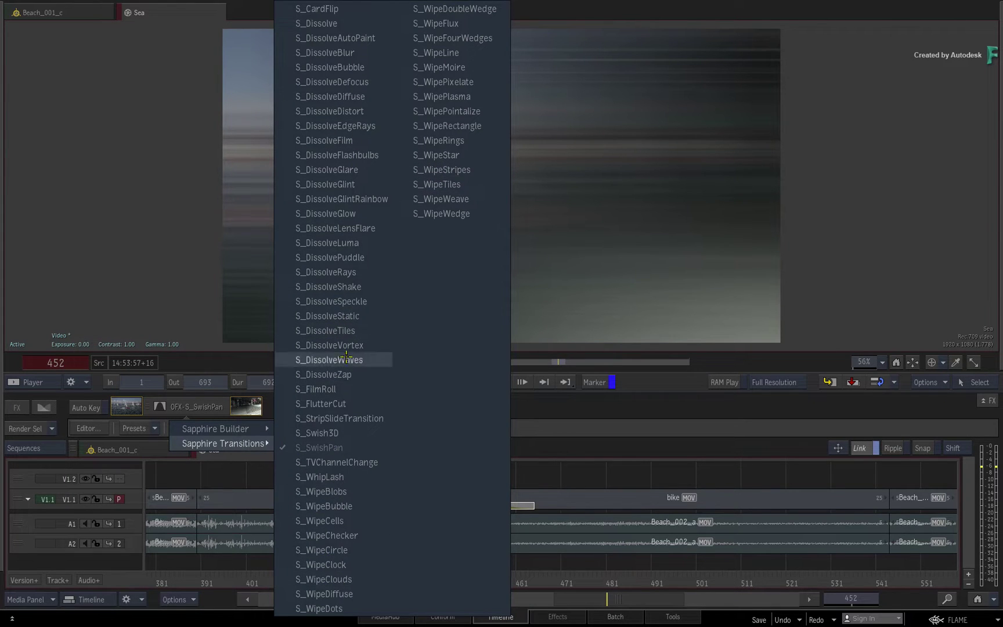
click(165, 427)
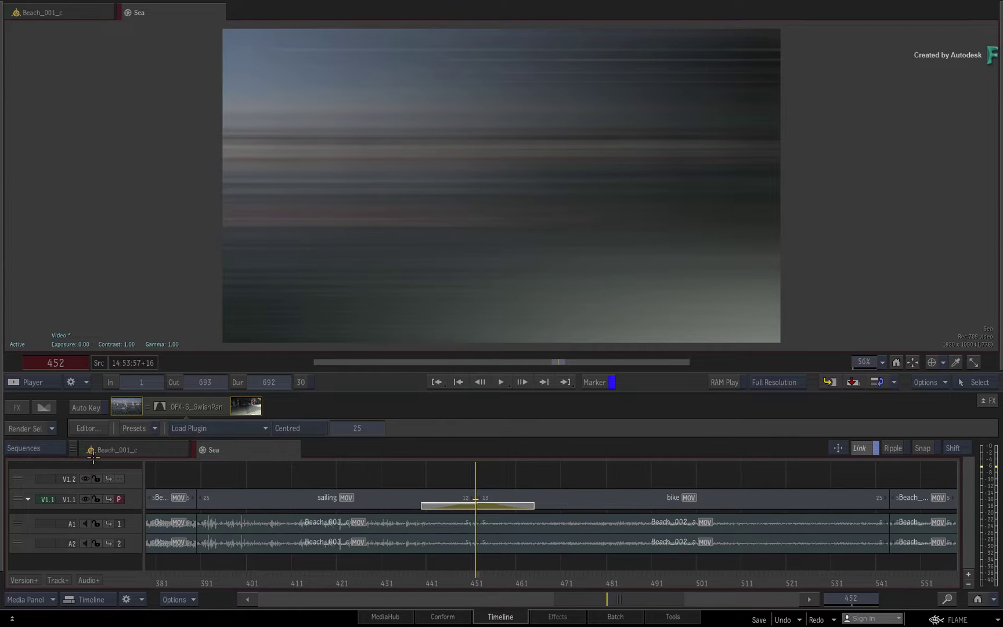
click(89, 428)
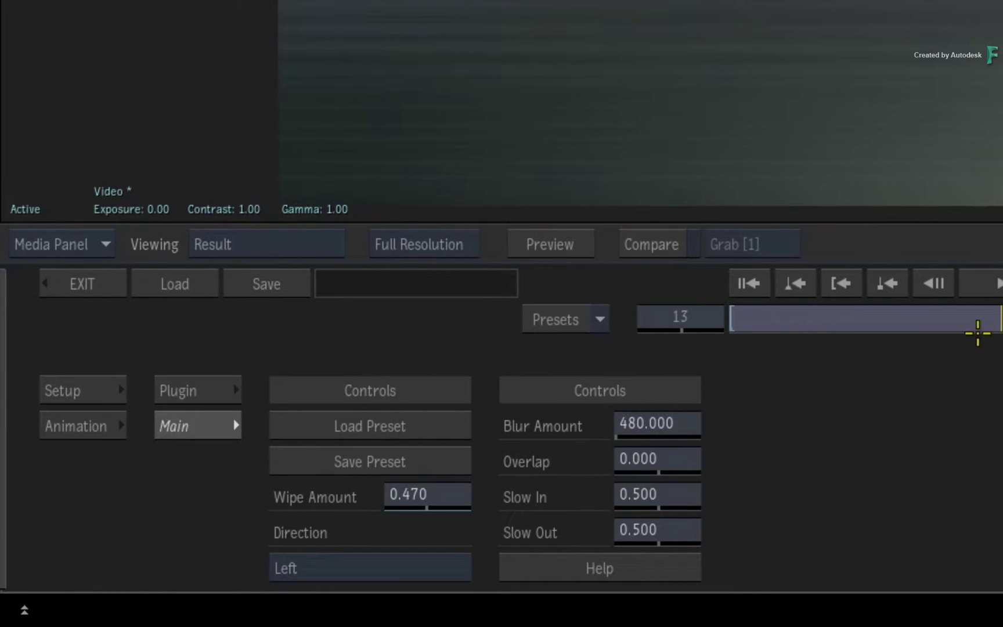
drag(981, 329, 1002, 317)
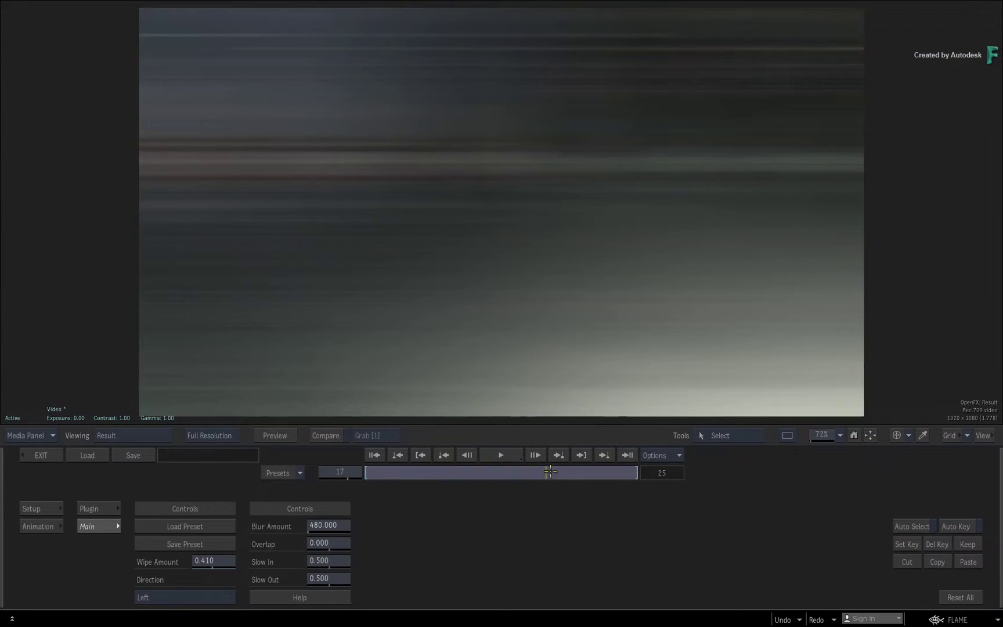
drag(550, 472, 455, 472)
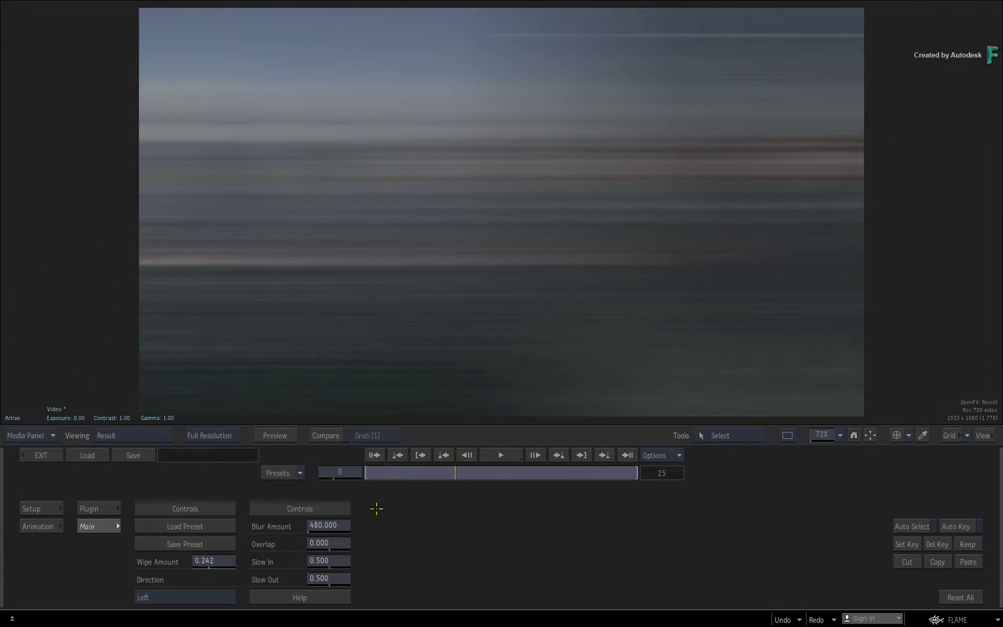
click(207, 526)
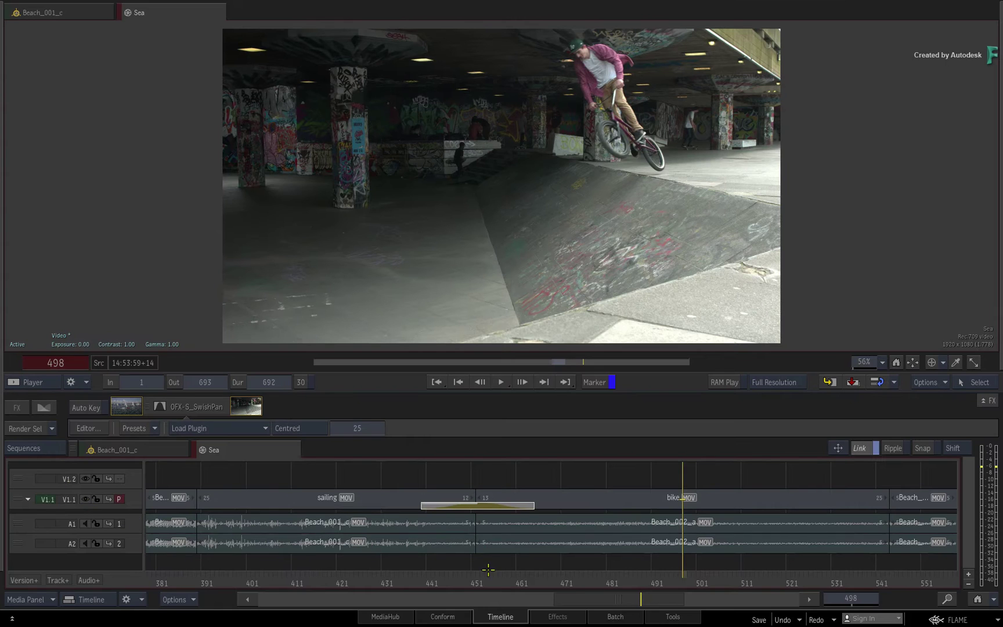
Return to frame 472 and select the bike clip.
drag(485, 570, 624, 566)
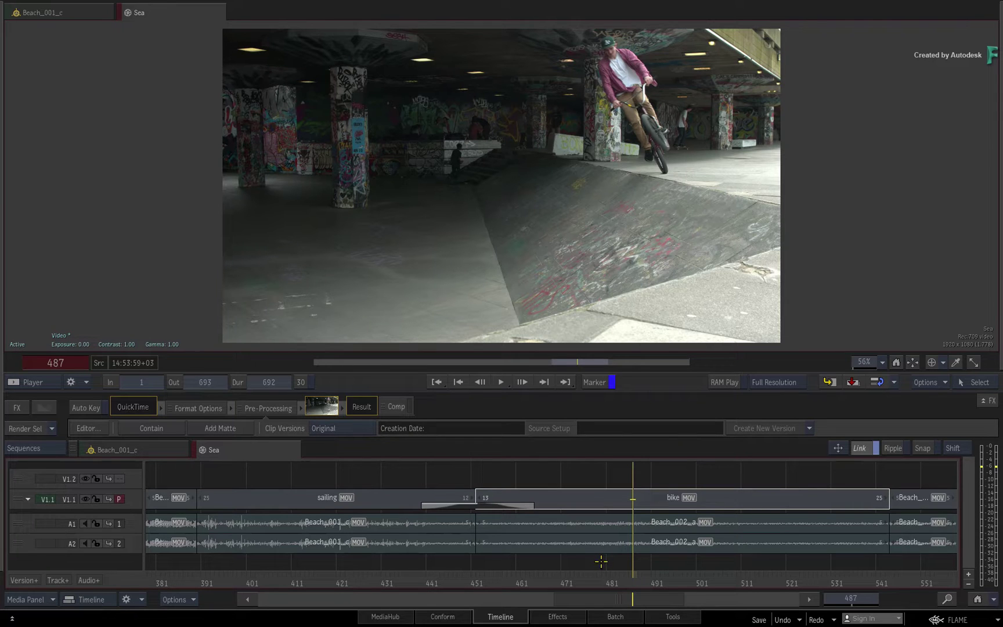
drag(619, 577, 568, 560)
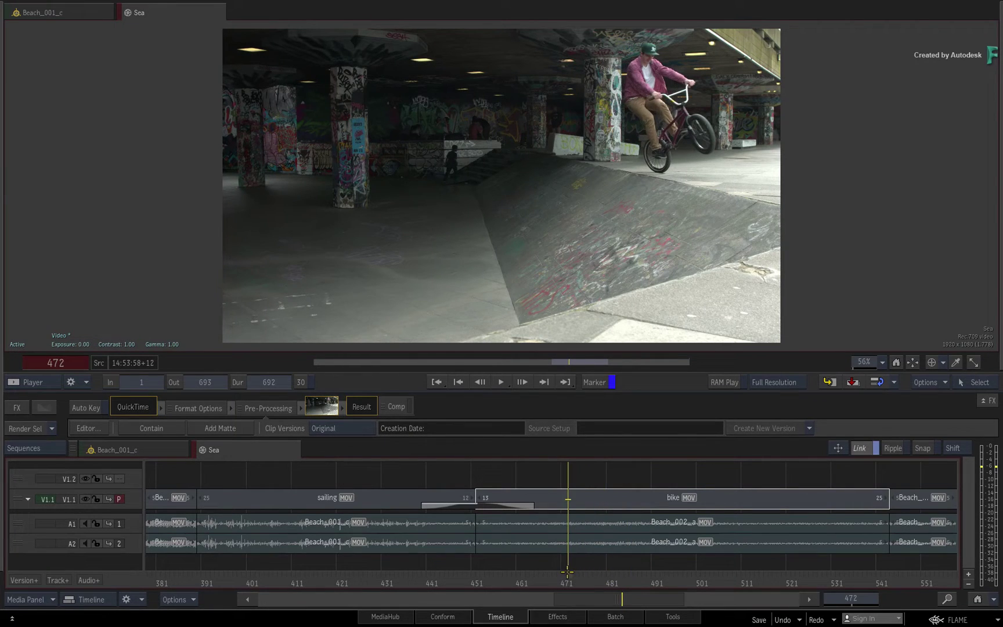
click(601, 502)
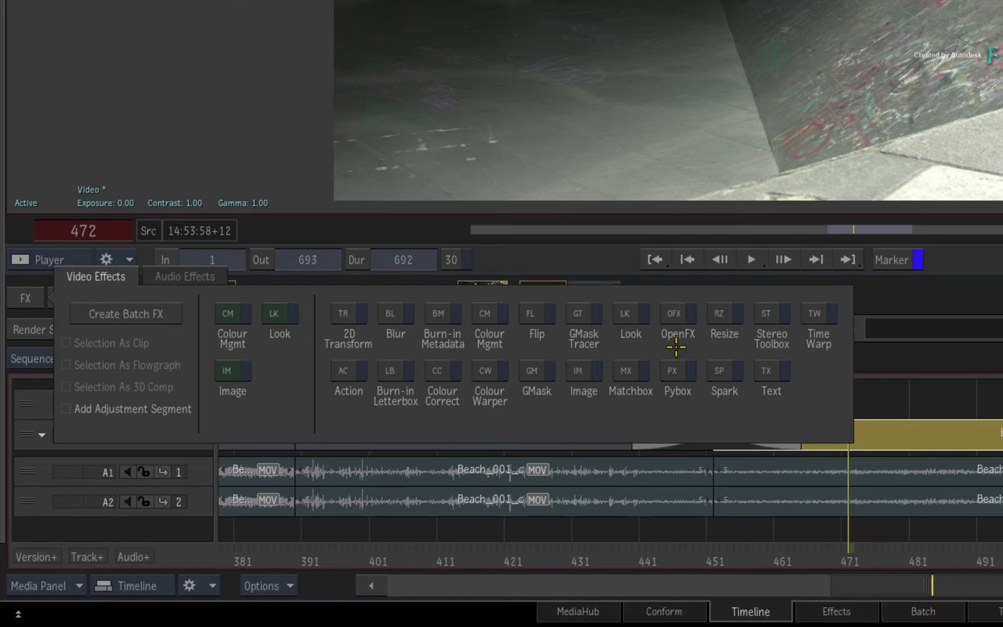
Apply S_CartoonPaint from Sapphire Stylize to the bike clip as an OpenFX effect.
click(674, 316)
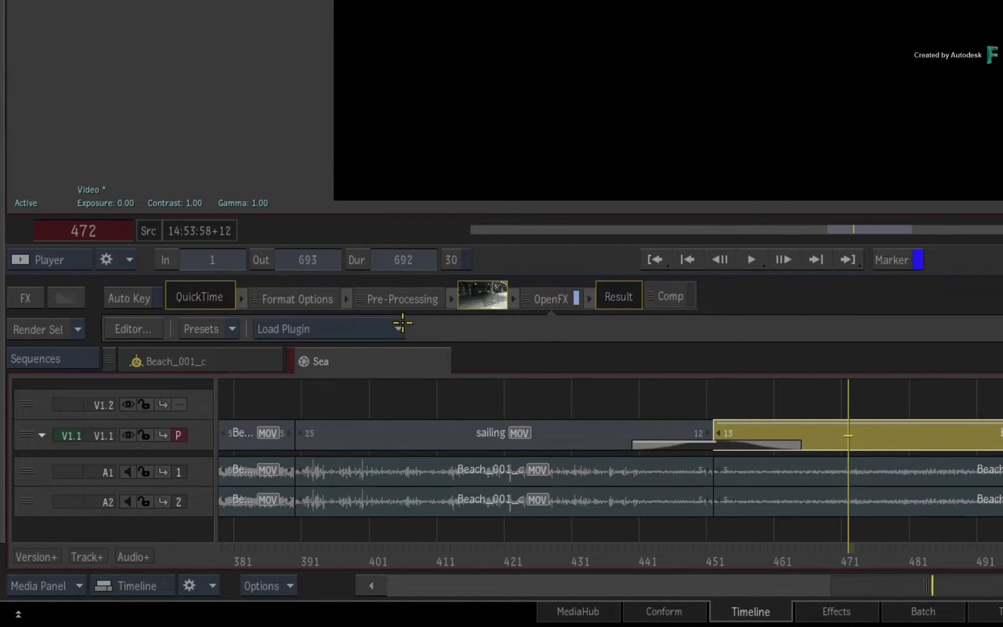
click(356, 329)
mouse_move(353, 329)
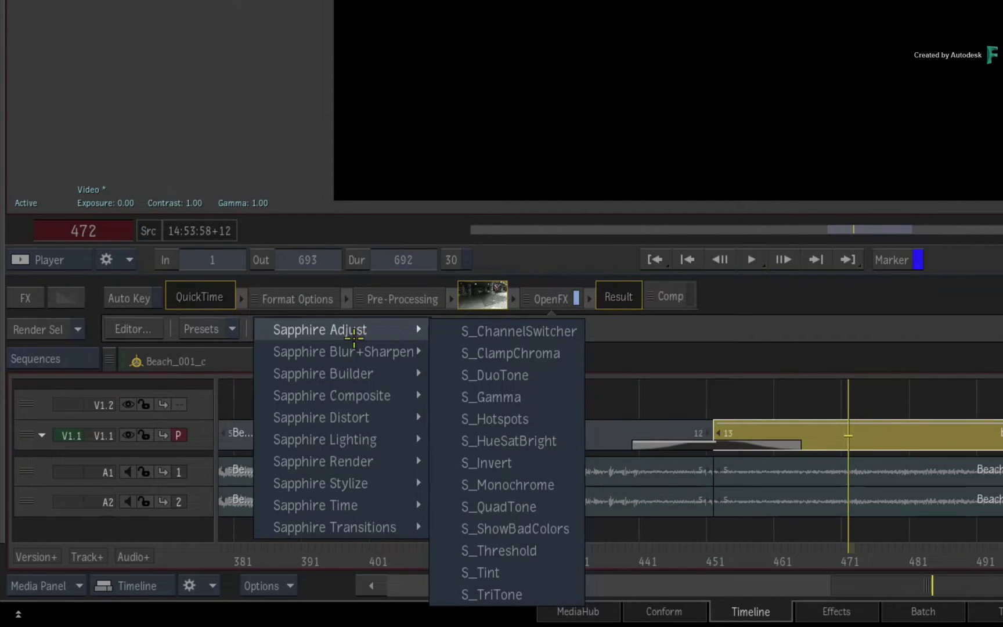
mouse_move(350, 369)
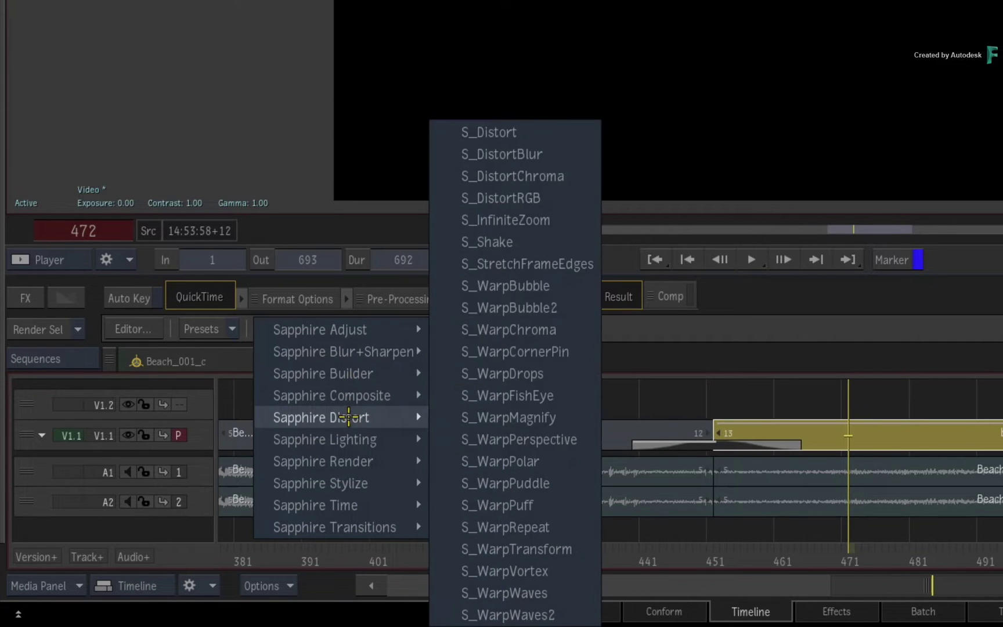
mouse_move(343, 493)
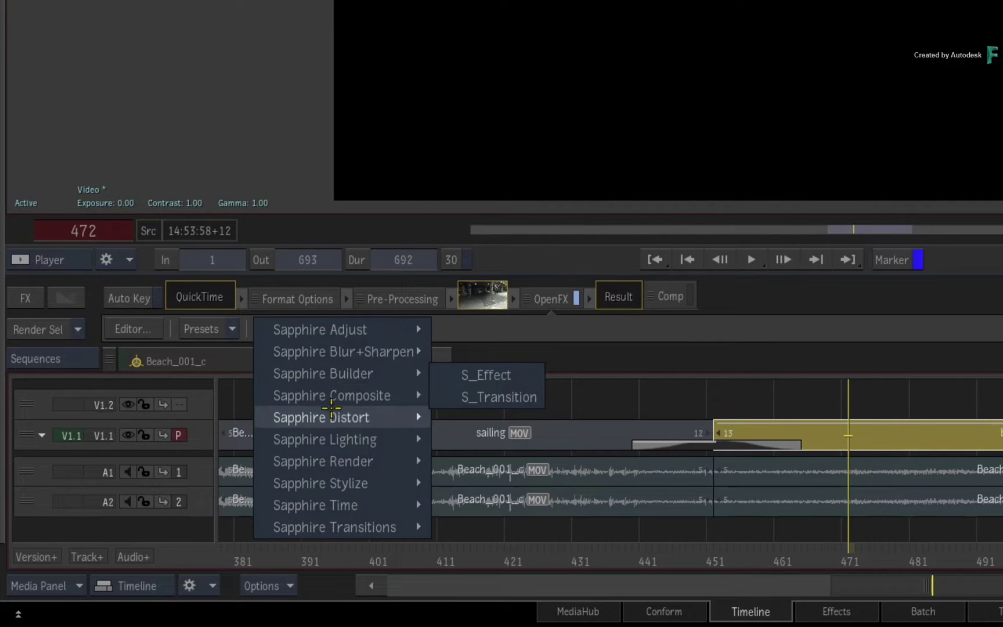
mouse_move(326, 454)
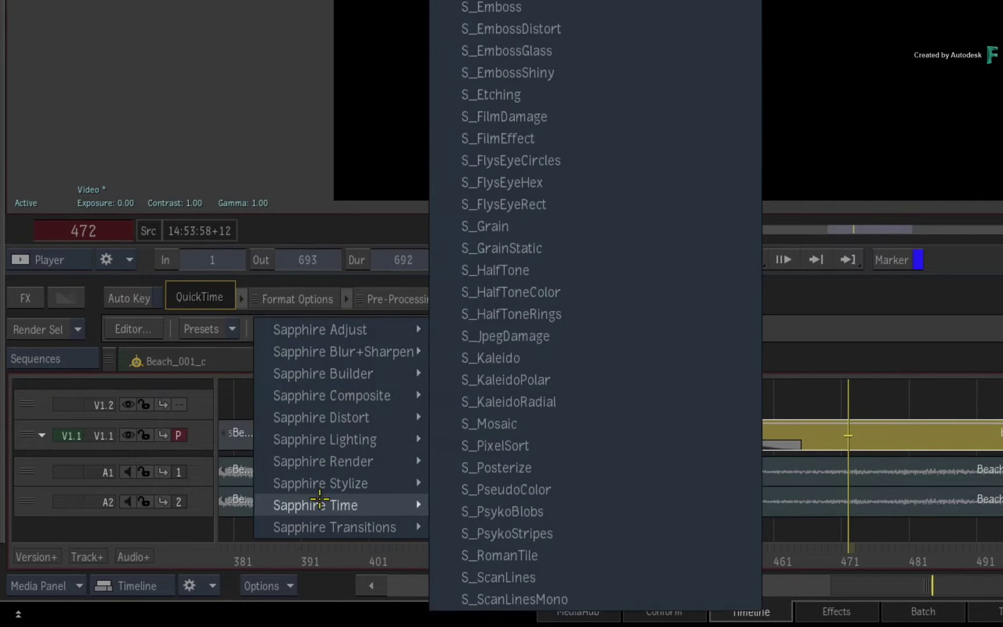
mouse_move(321, 519)
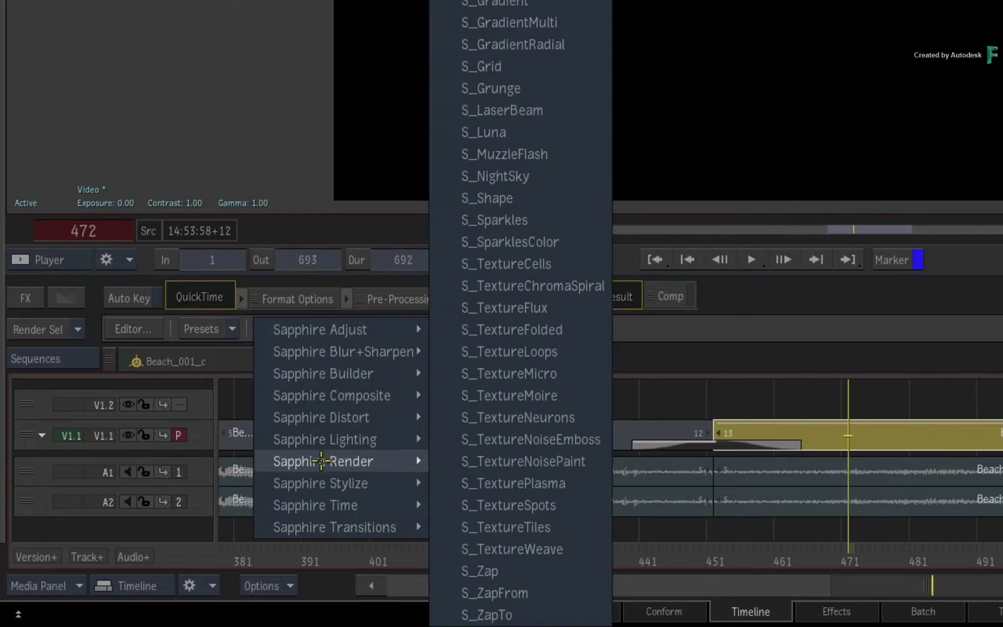
mouse_move(293, 484)
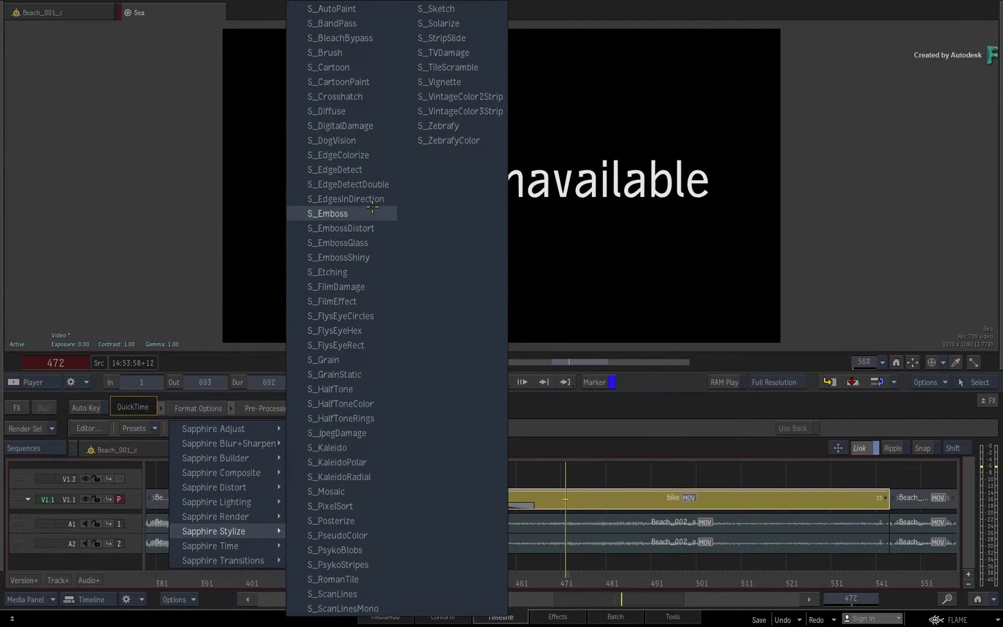
click(393, 81)
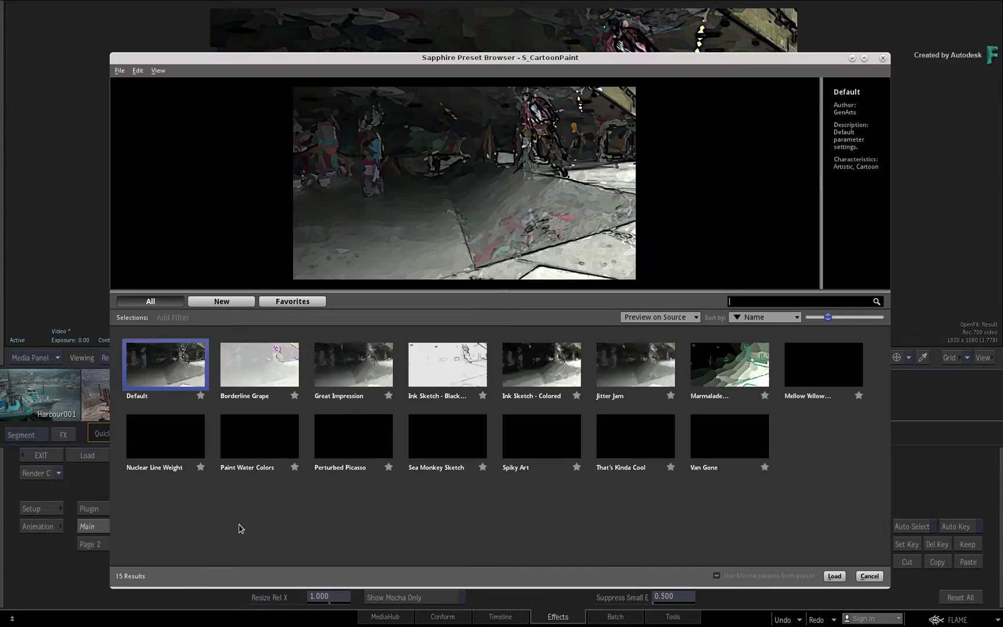
Select the Van Gone preset in the Sapphire Preset Browser.
click(741, 433)
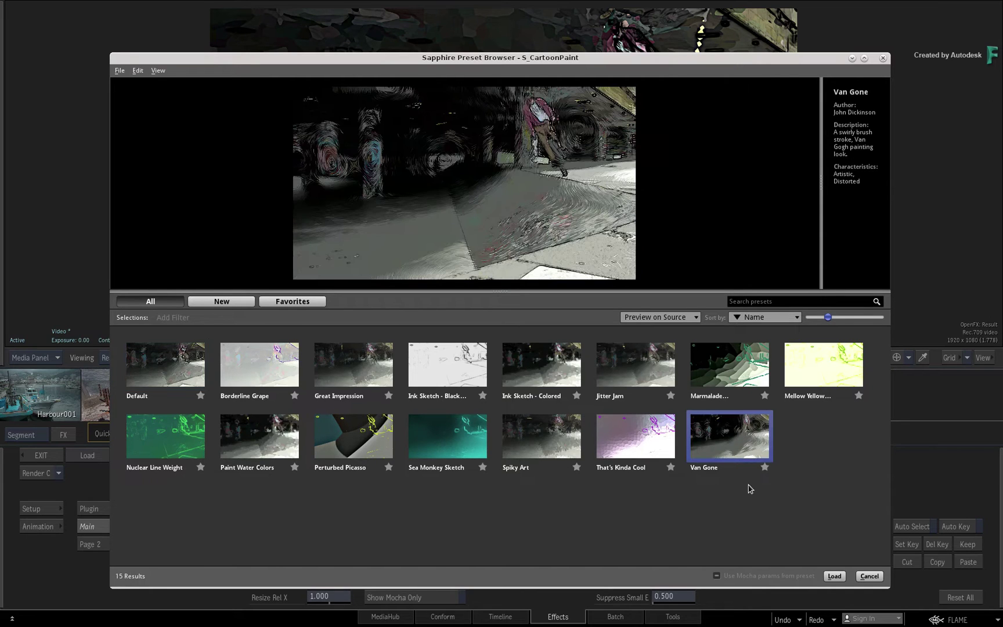
Load the Van Gone preset, preview it, and return to the timeline at frame 523.
click(834, 576)
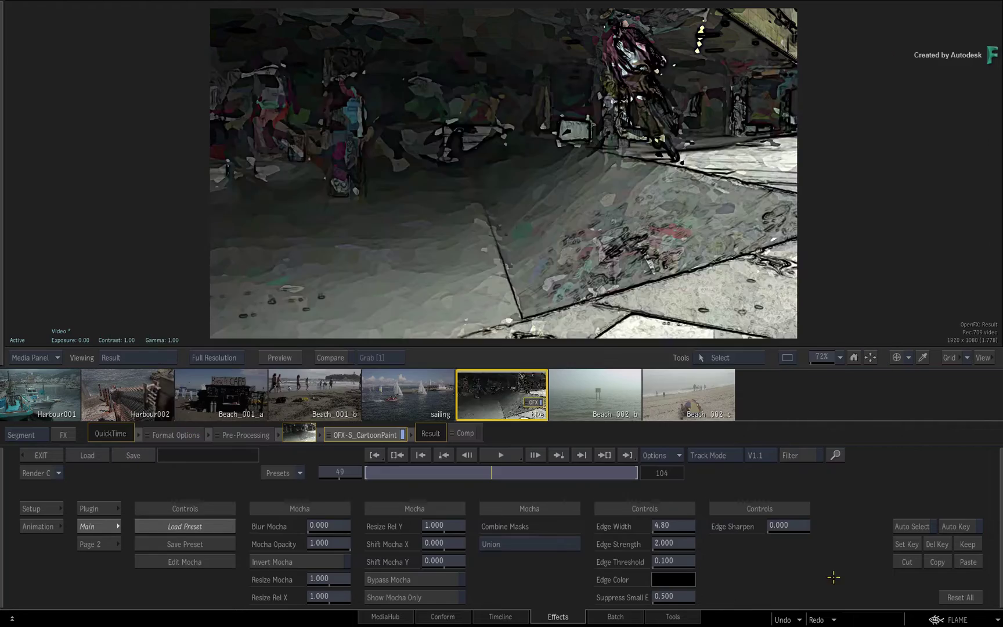
drag(489, 475, 210, 490)
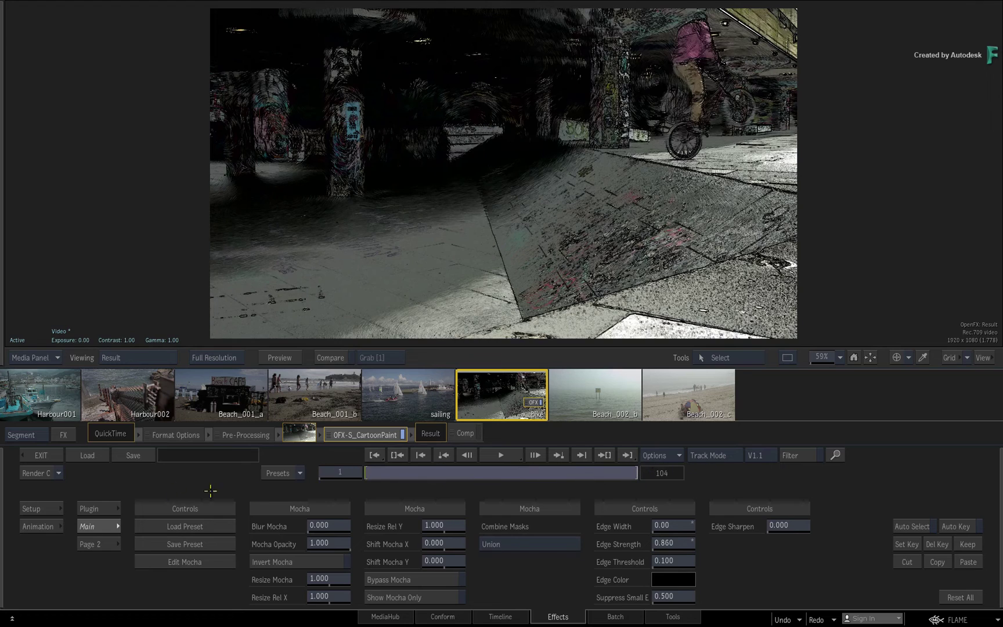
click(40, 456)
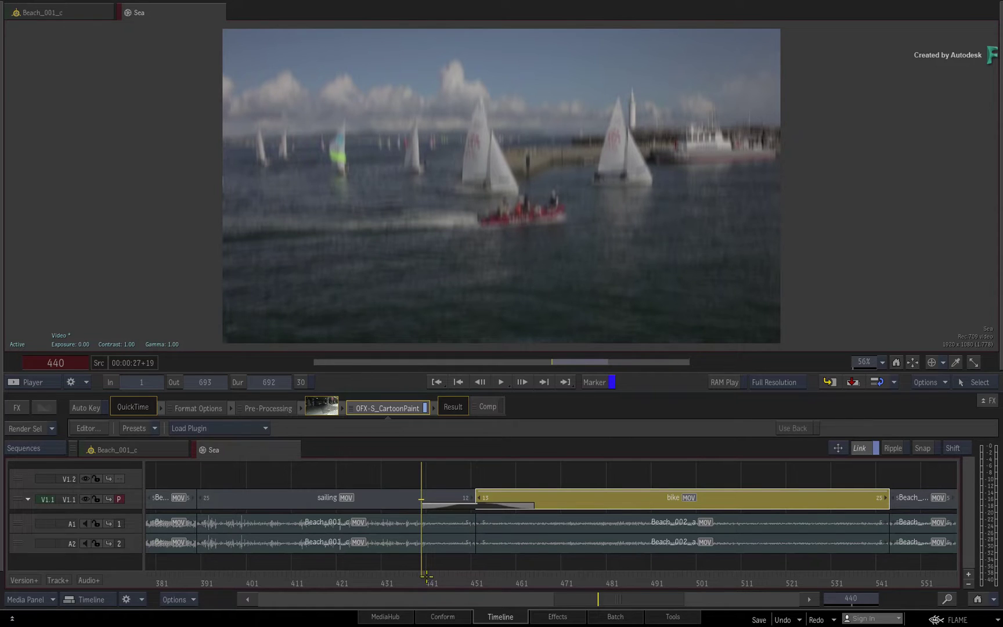
drag(430, 566, 730, 521)
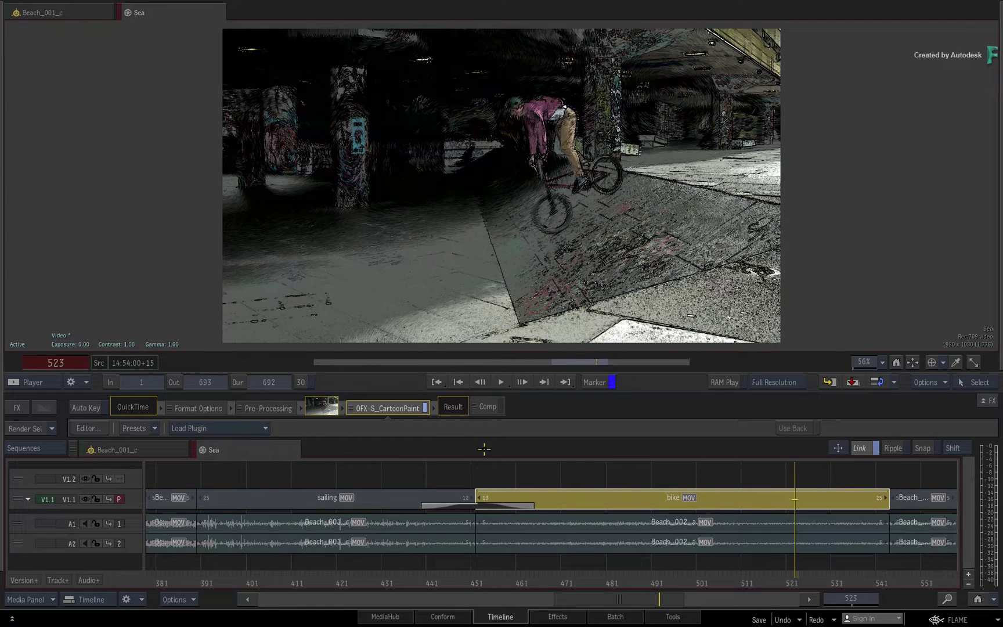
In Batch, add an openfx76 node beside Beach_001_c and open its settings.
click(597, 616)
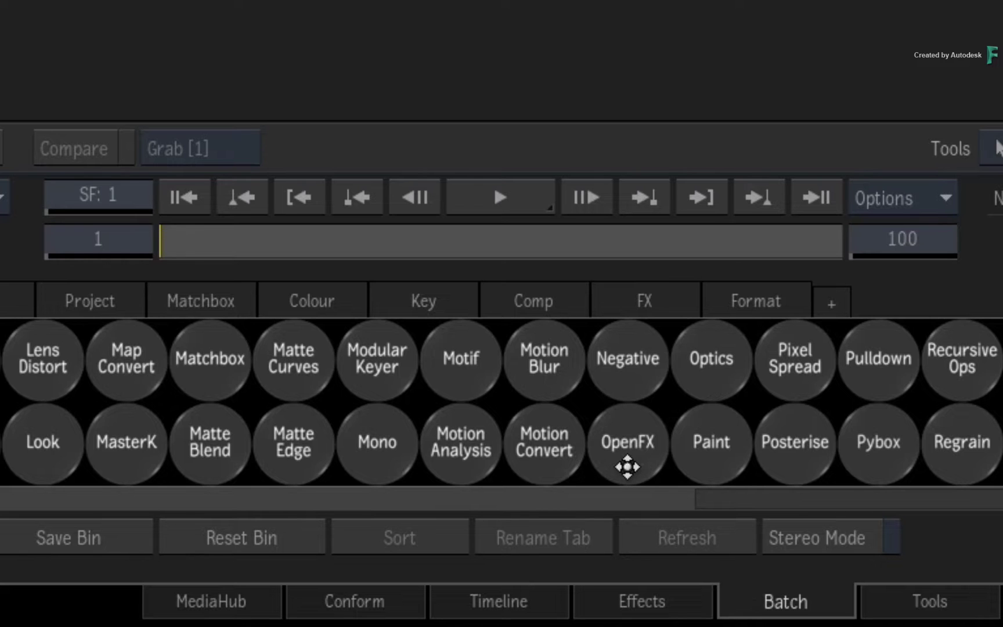
click(627, 466)
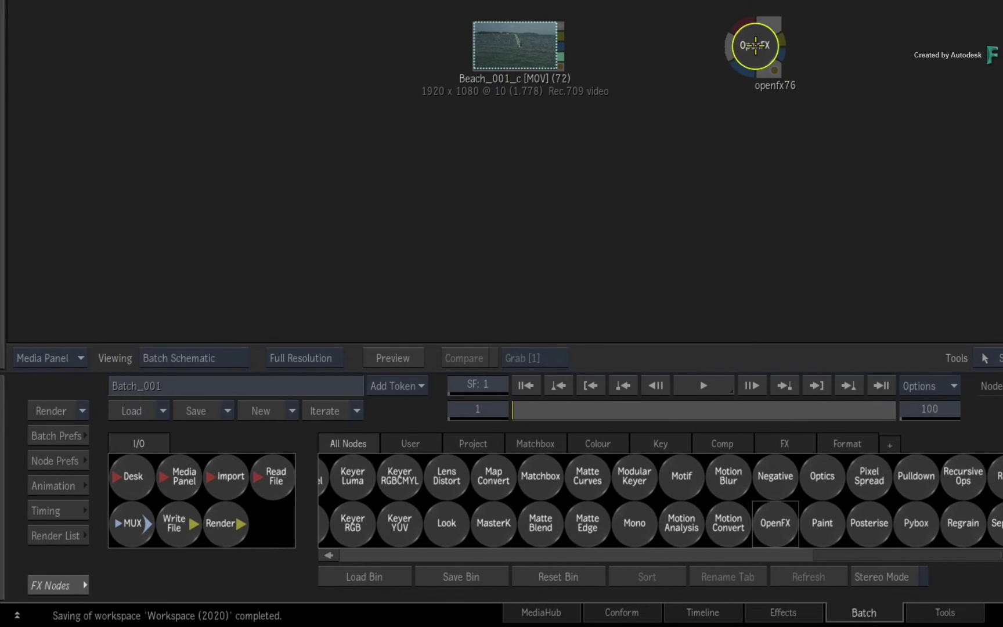
click(756, 46)
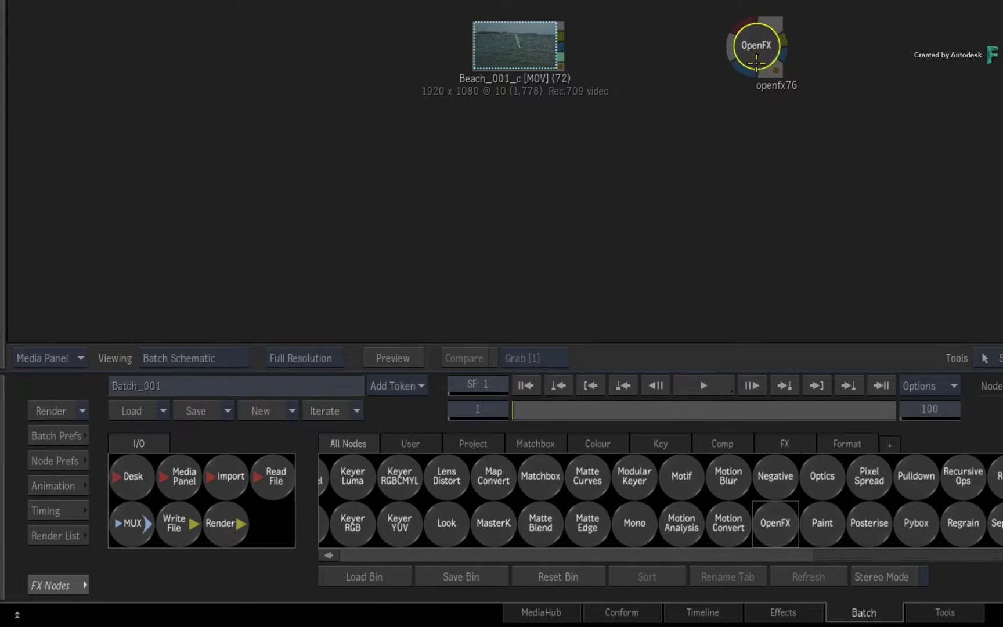
double_click(756, 58)
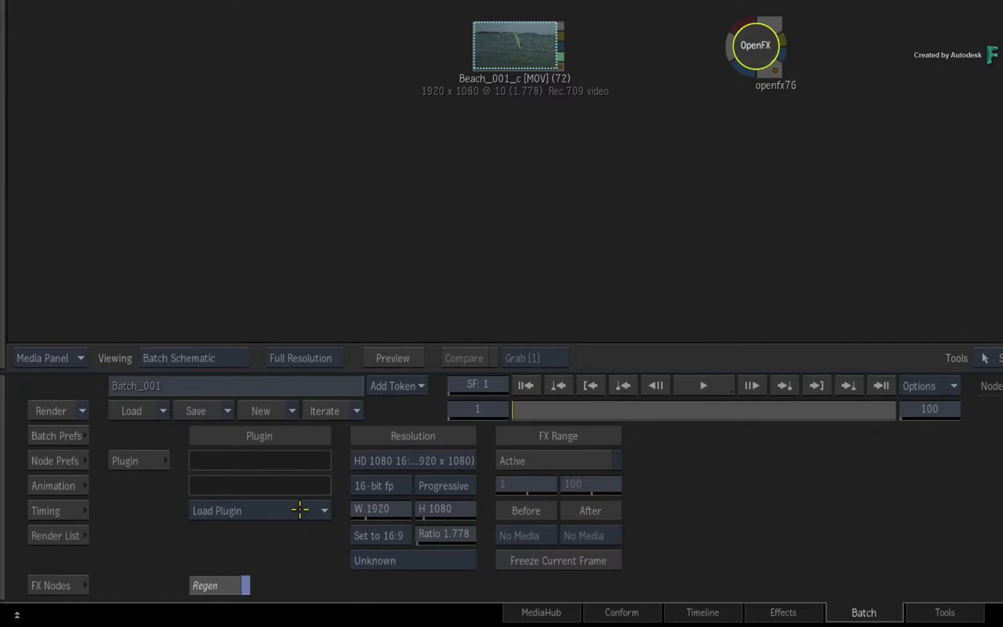
Try the S_WarpPolar, S_PseudoColor and S_Gamma Sapphire plugins on the node.
click(300, 510)
mouse_move(303, 510)
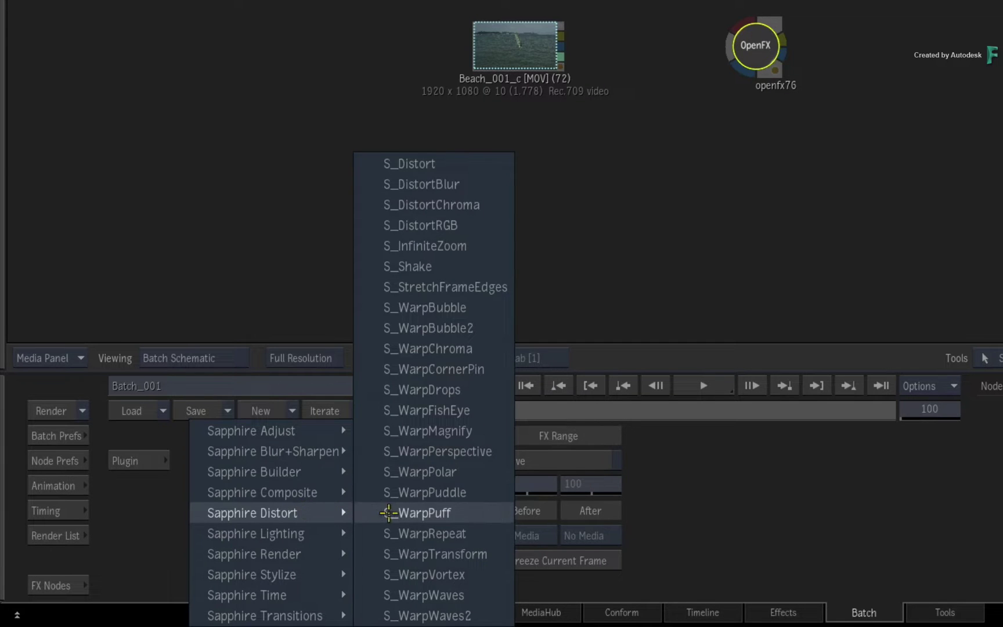
click(386, 472)
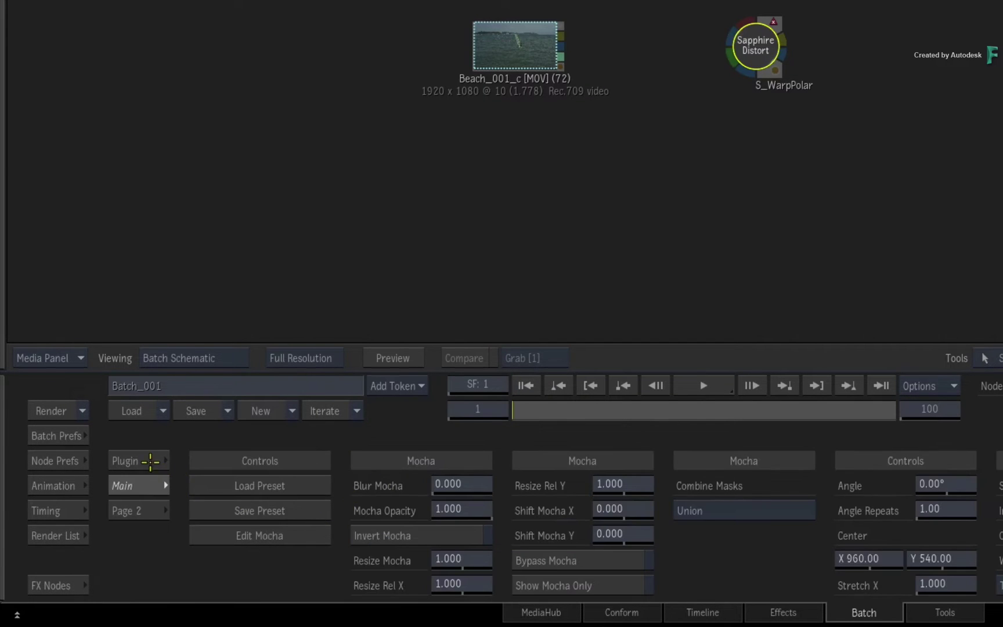
click(150, 460)
click(290, 507)
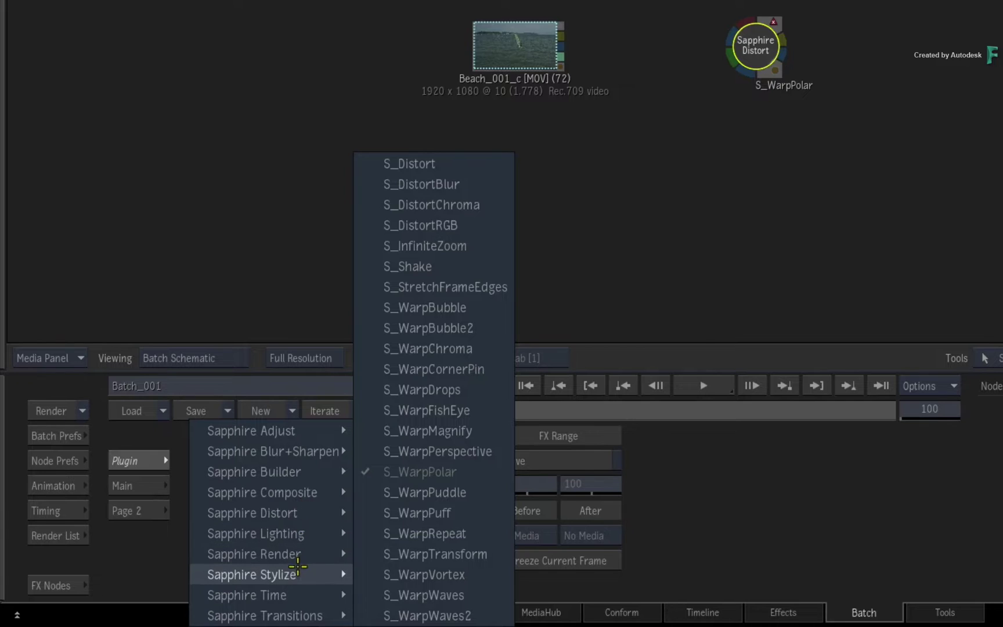
mouse_move(297, 567)
click(429, 500)
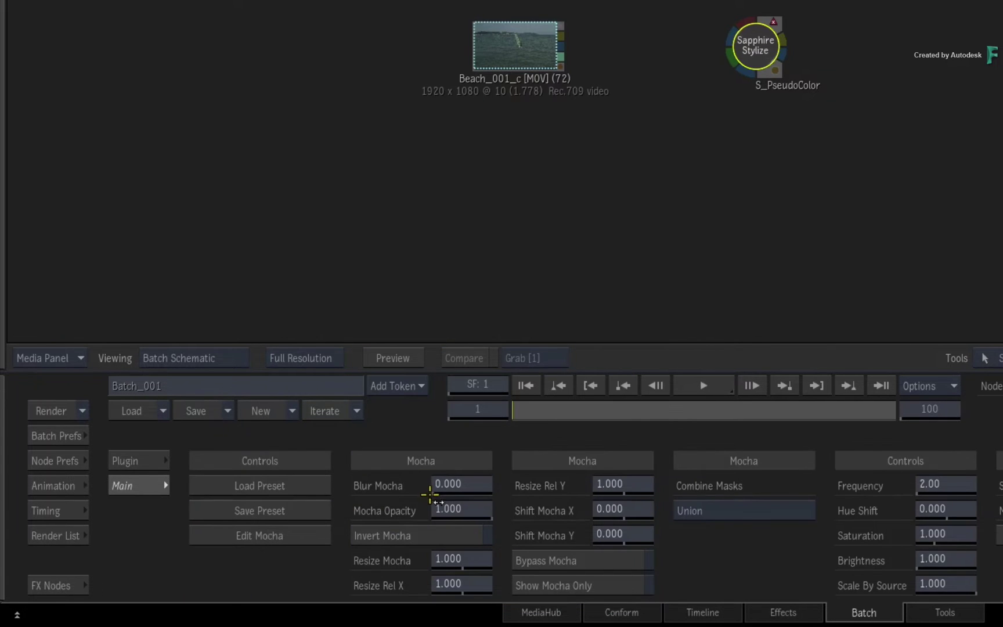
click(149, 460)
click(284, 513)
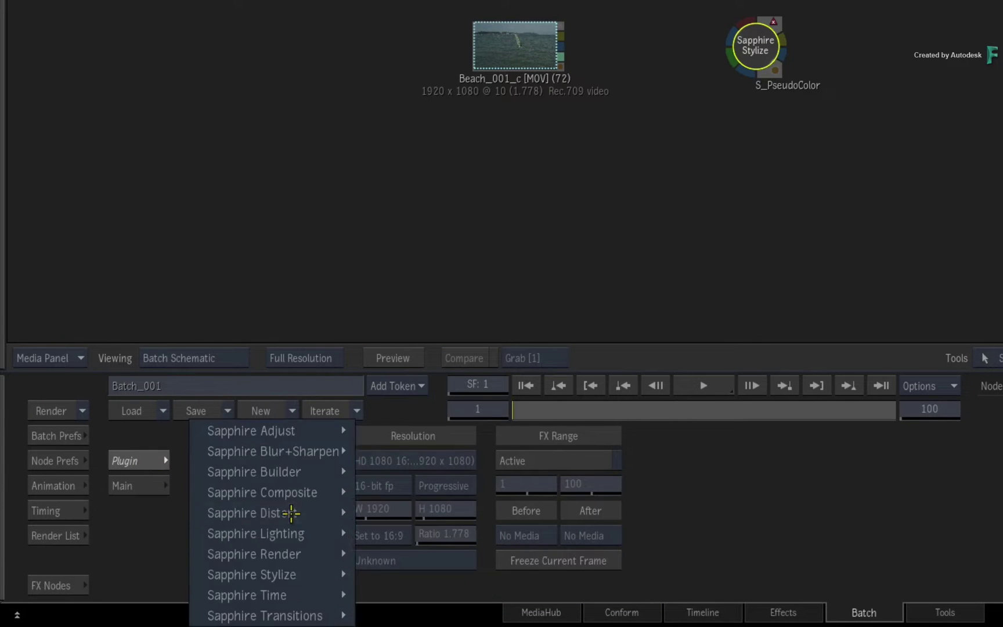
mouse_move(291, 513)
mouse_move(310, 430)
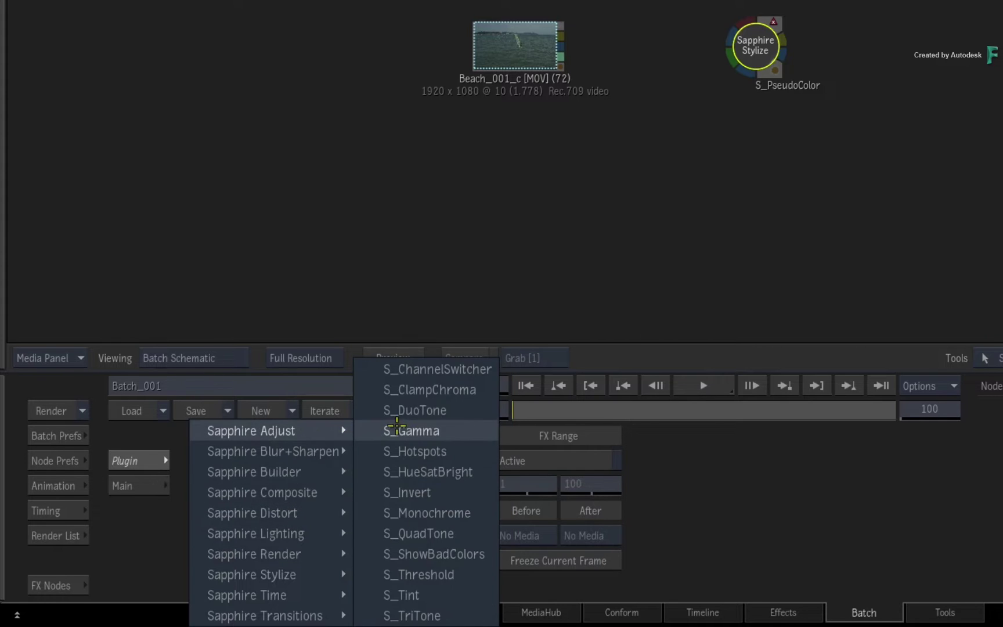
click(407, 430)
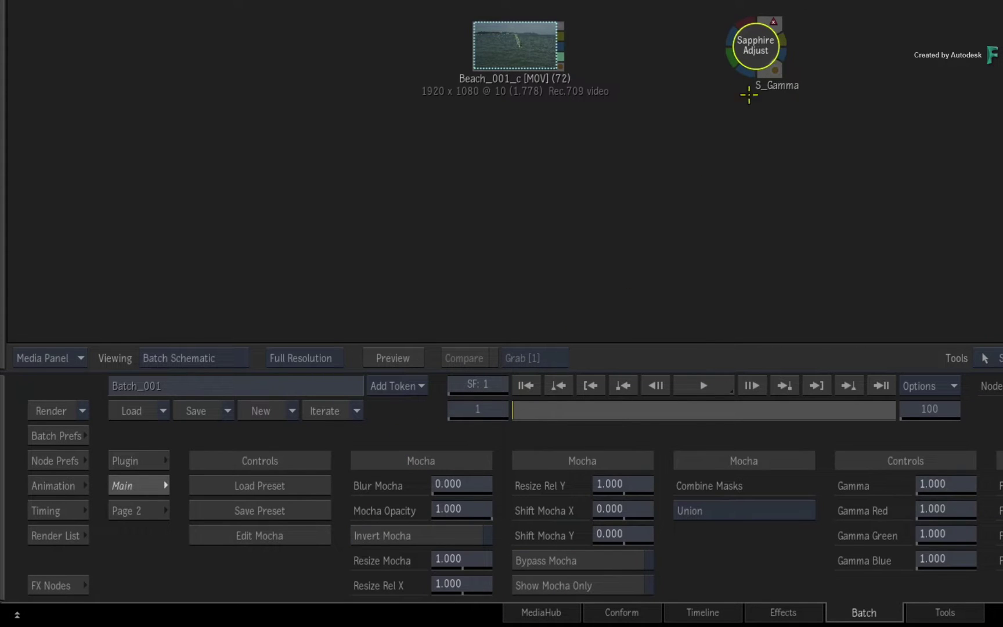
Load the S_LaserBeam effect from Sapphire Render into the node.
click(138, 459)
click(261, 510)
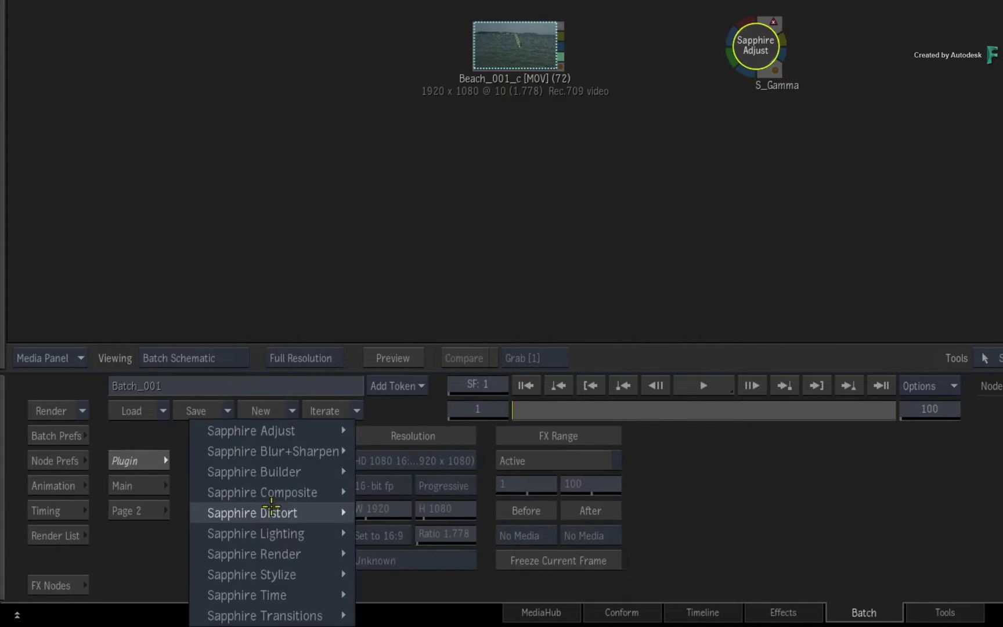
mouse_move(272, 511)
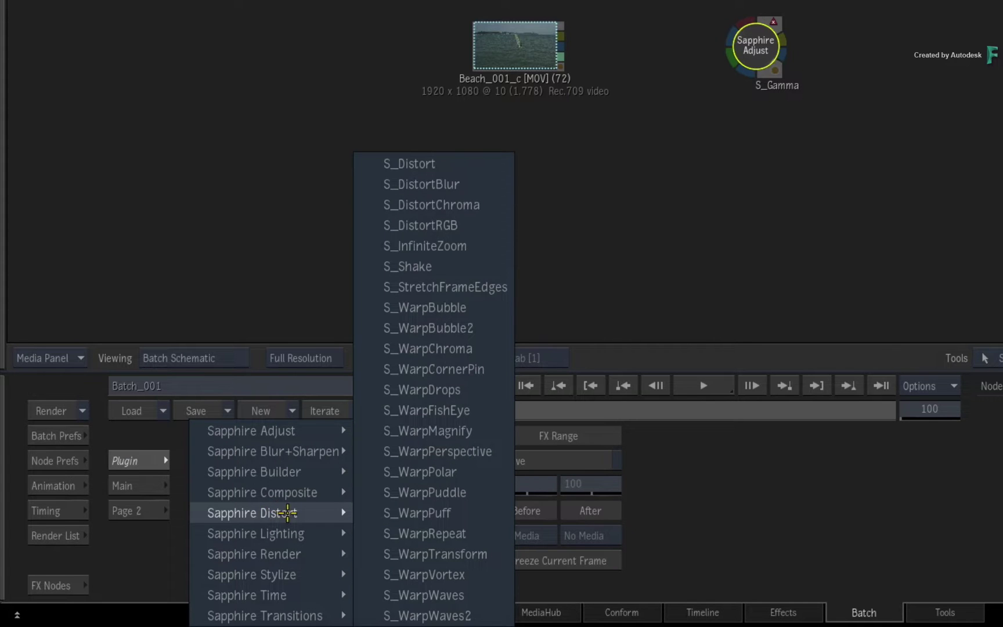
mouse_move(290, 554)
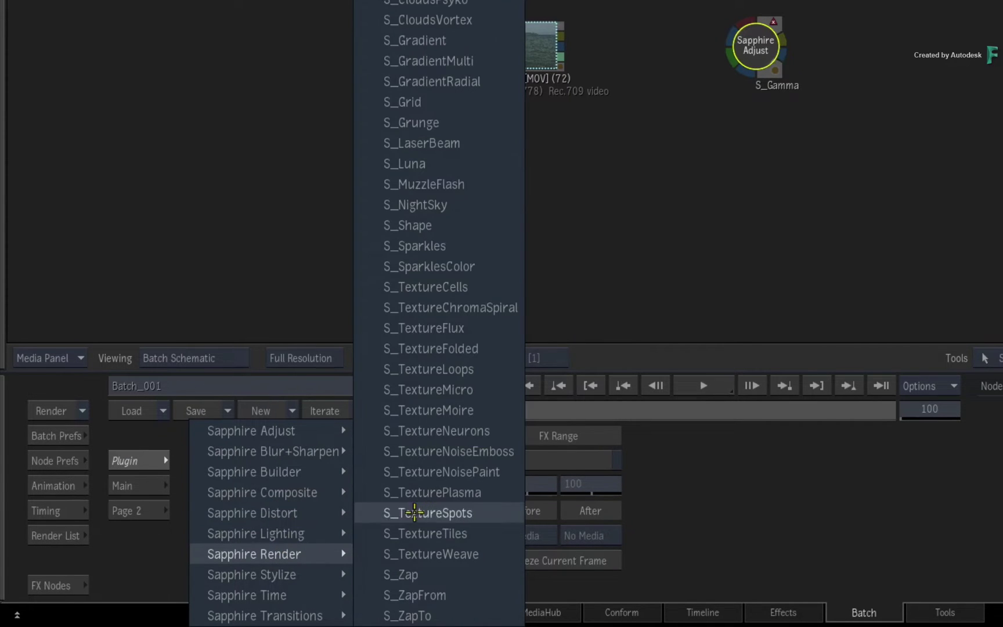
click(407, 143)
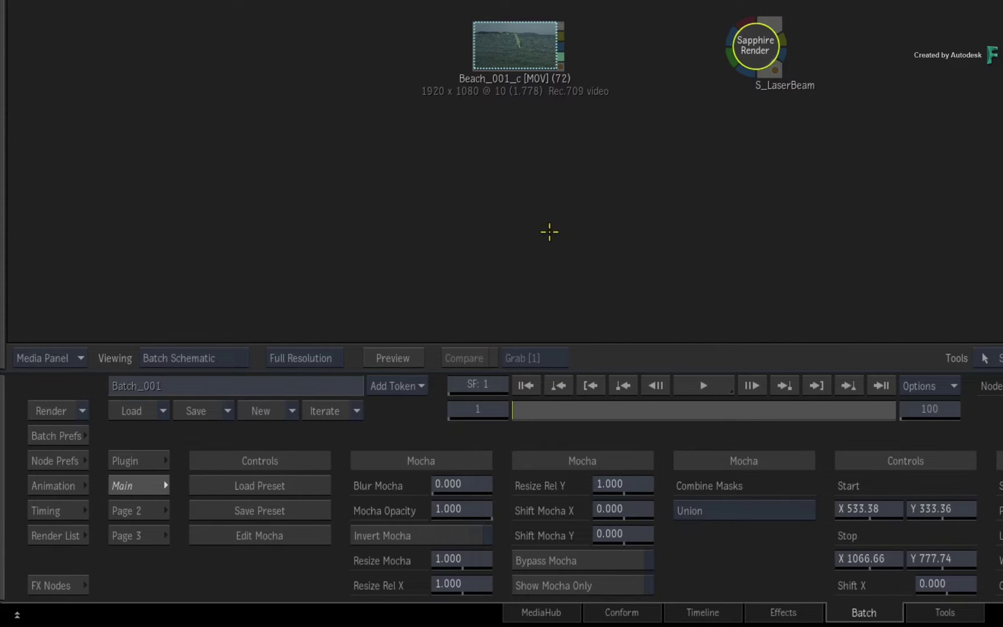
Wire Beach_001_c into the S_LaserBeam node and view its Result with F4.
click(142, 460)
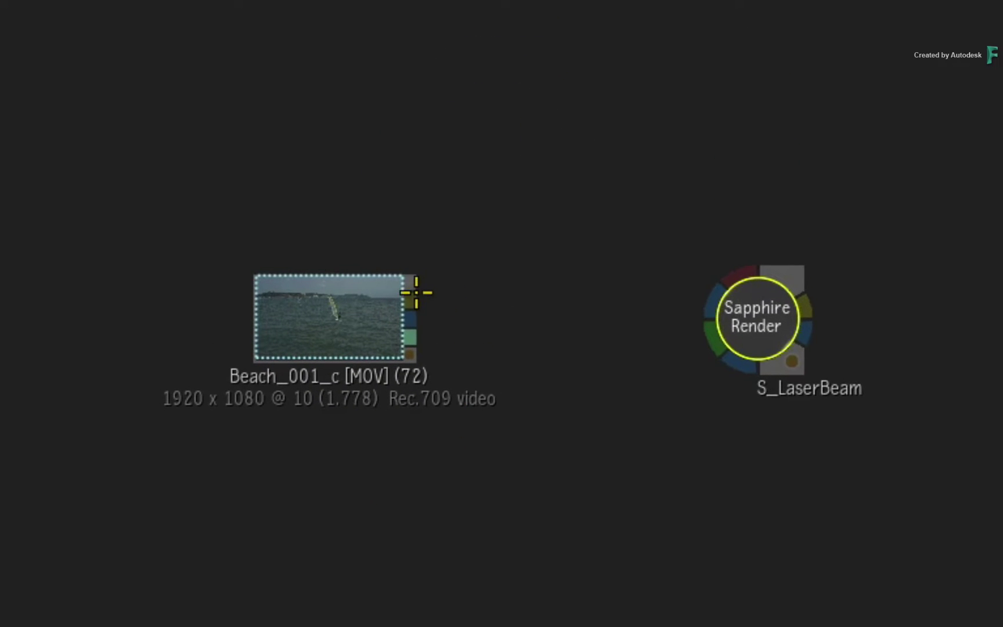
drag(416, 292, 749, 315)
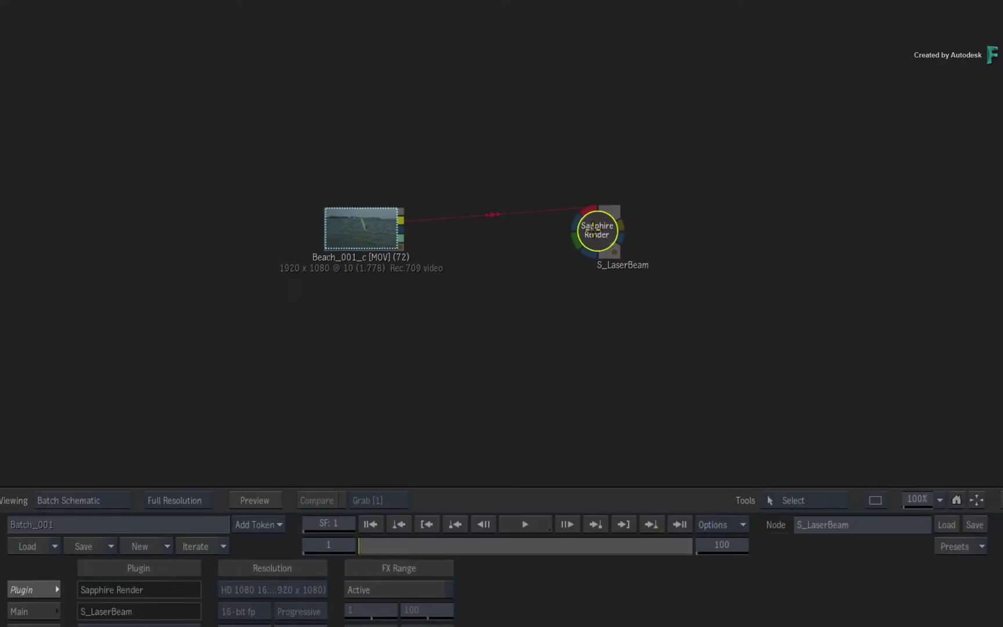
key(F4)
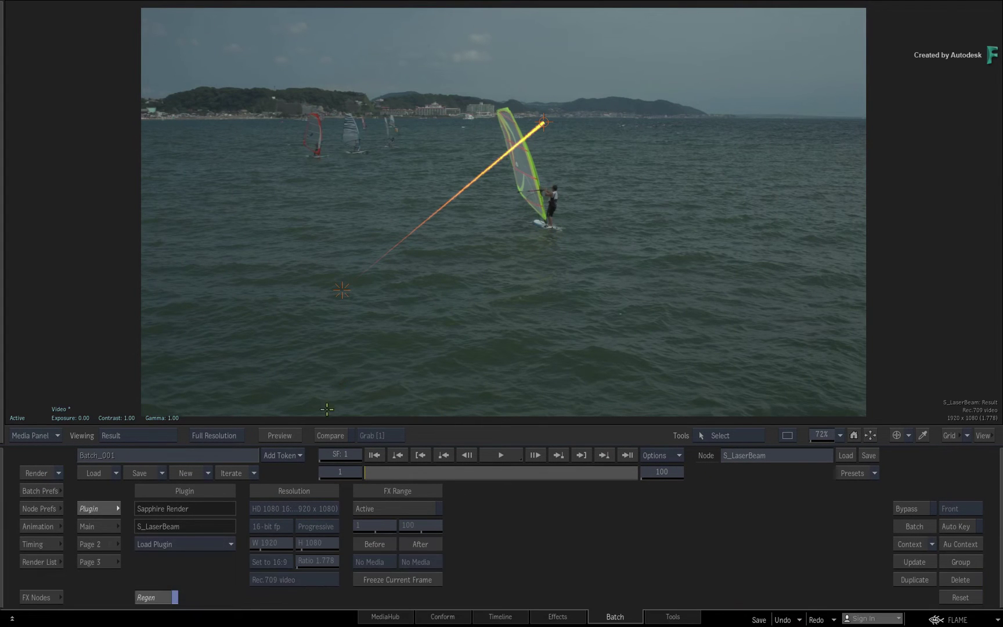
click(213, 542)
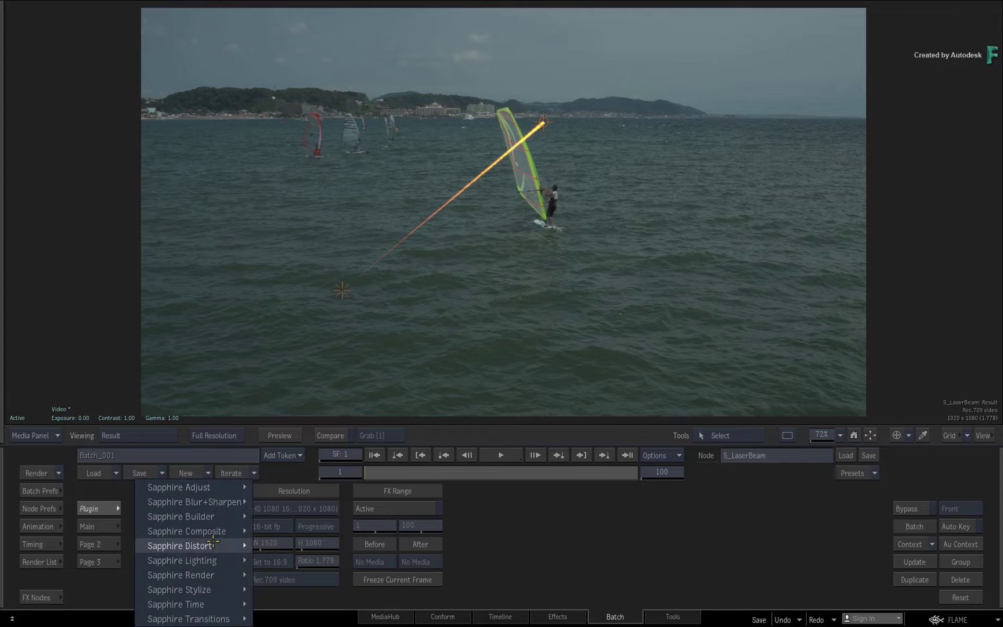
mouse_move(215, 559)
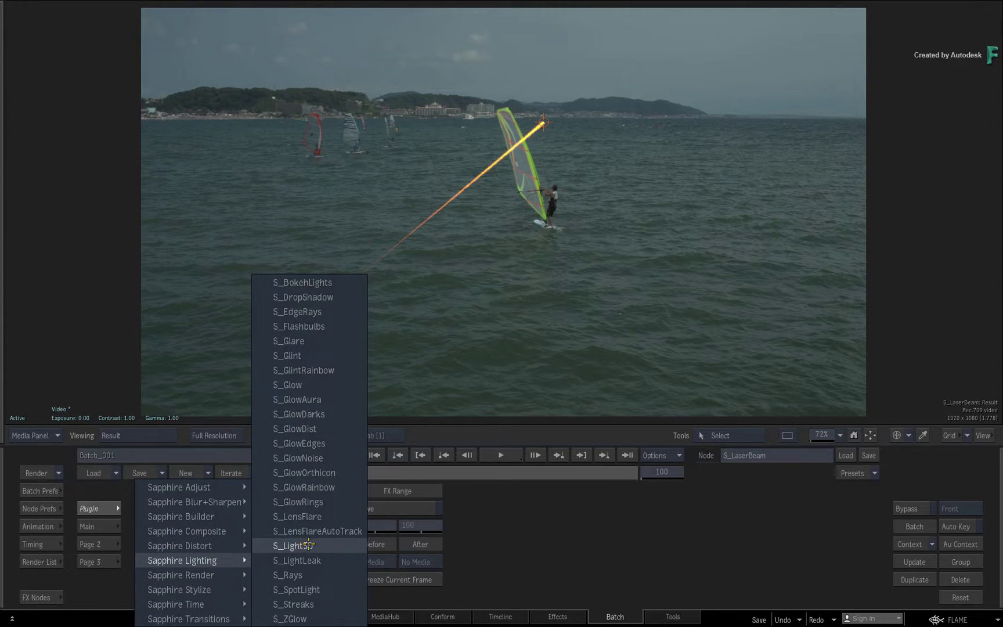
Load S_LensFlare, enlarge its hotspot in the upper right, and open the Flare Designer.
click(321, 516)
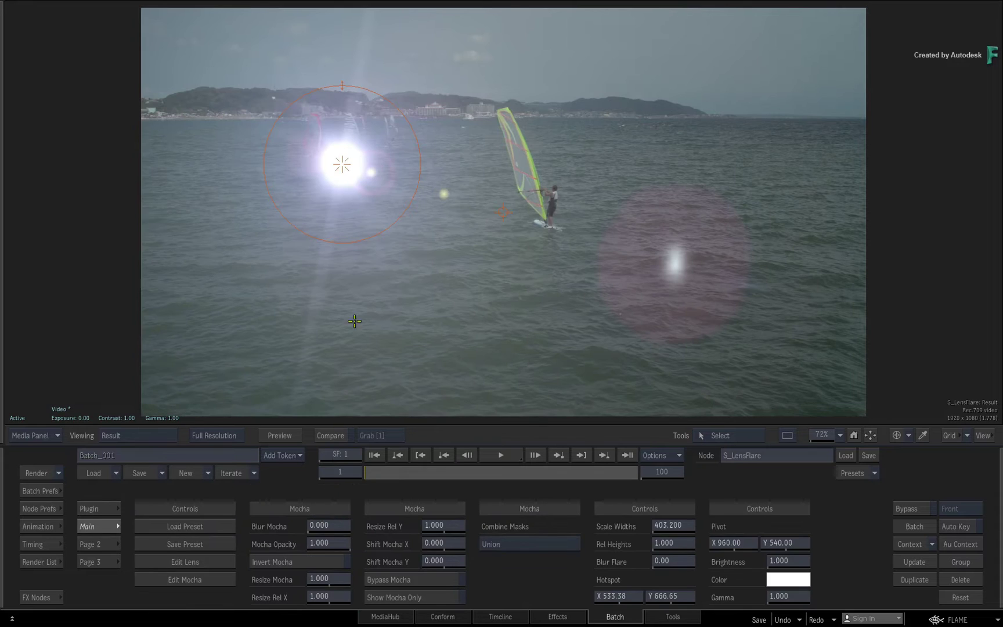
drag(340, 162, 713, 79)
mouse_move(750, 152)
mouse_down()
mouse_move(778, 185)
mouse_move(742, 149)
mouse_up()
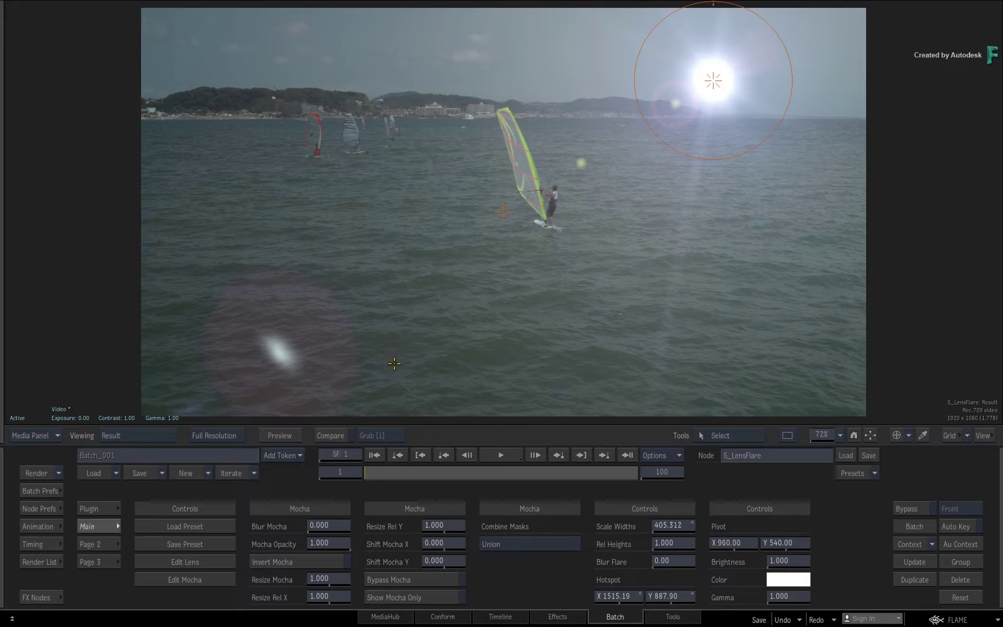
click(200, 564)
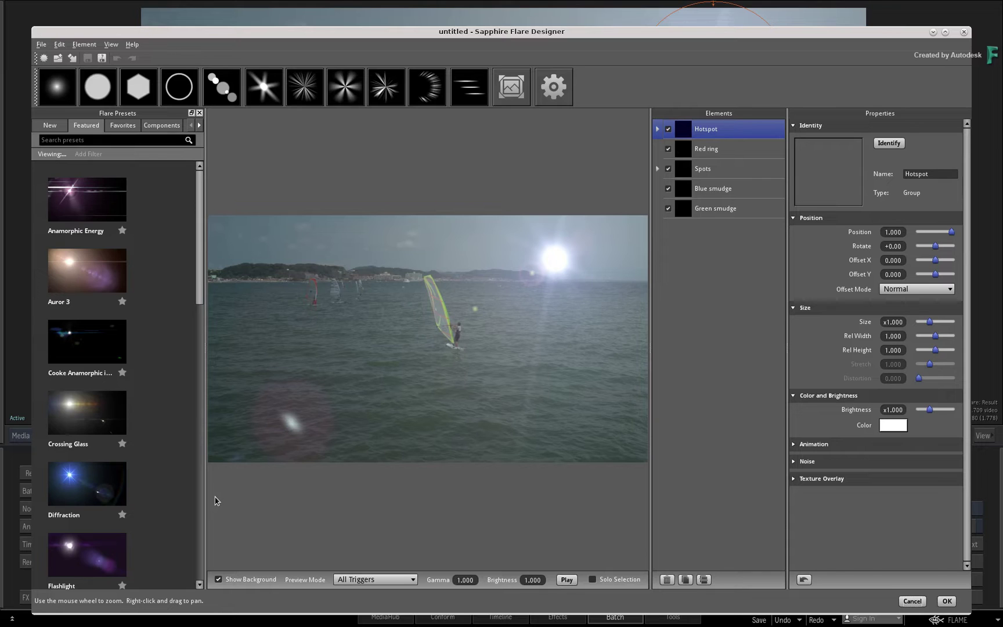
Try several flare presets, including Anamorphic Energy, Crossing Glass and Auror 3.
click(107, 207)
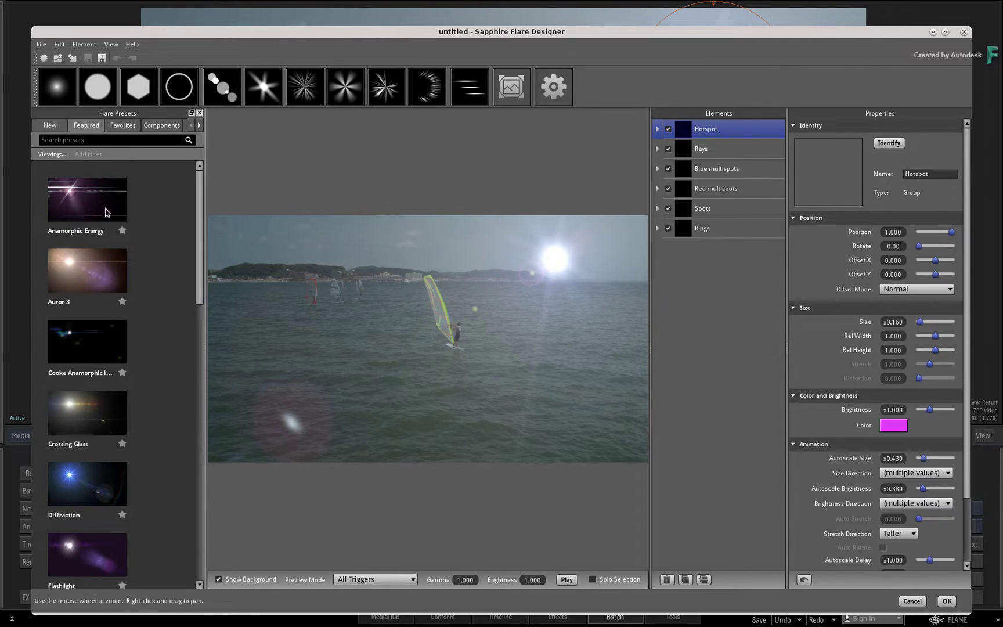
click(92, 401)
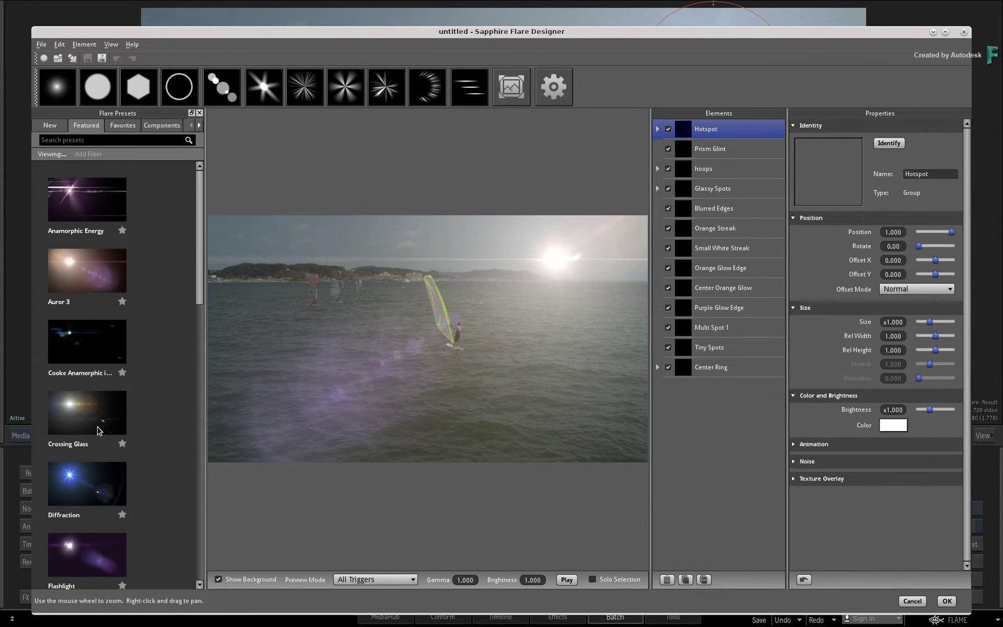
click(98, 430)
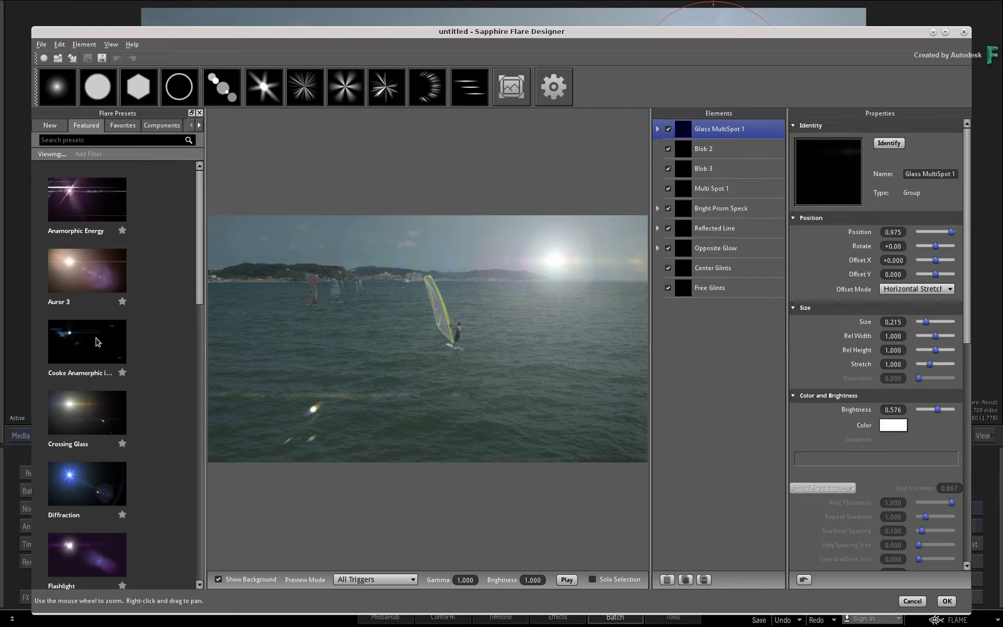
click(94, 347)
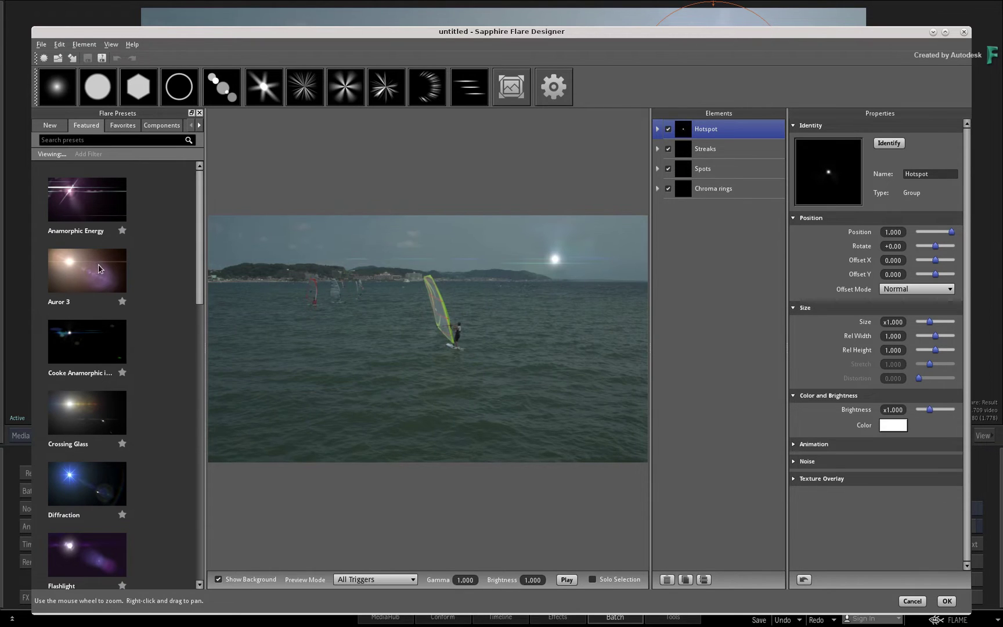
click(99, 262)
Look over the lens file options, then accept the flare and return to Batch.
click(42, 45)
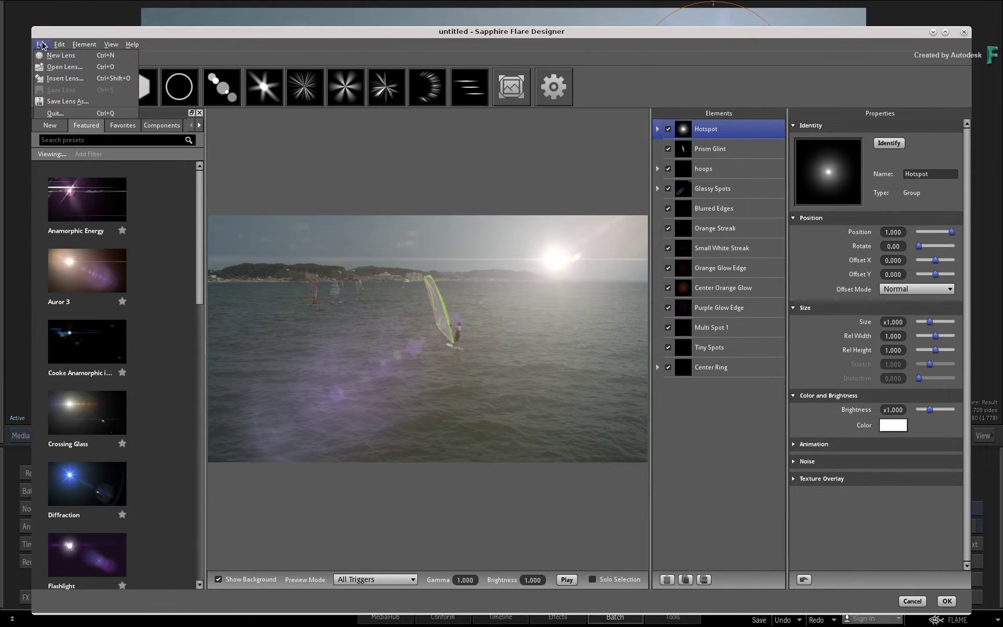
click(324, 184)
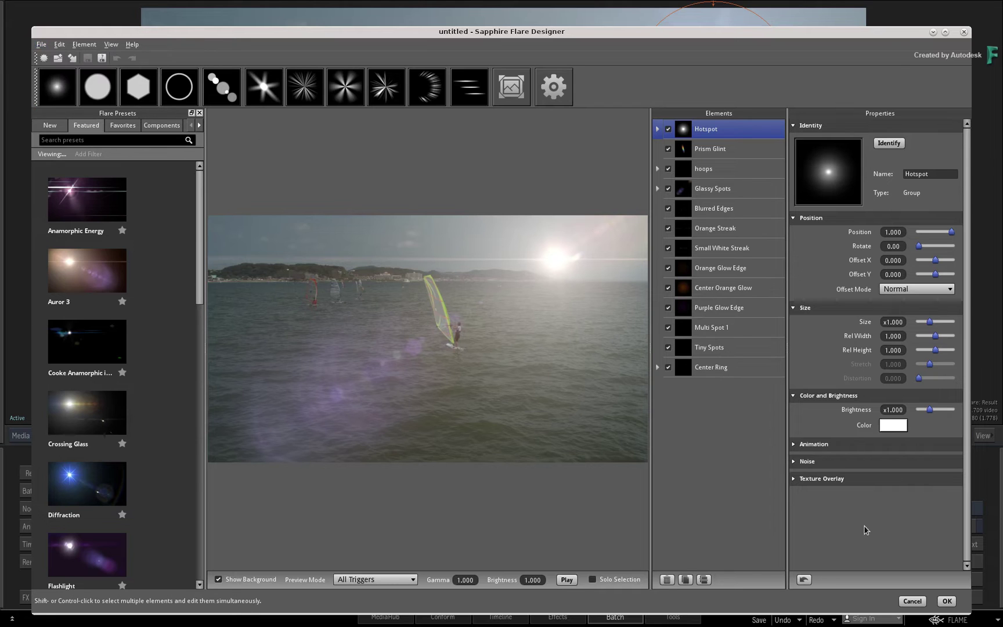
click(946, 601)
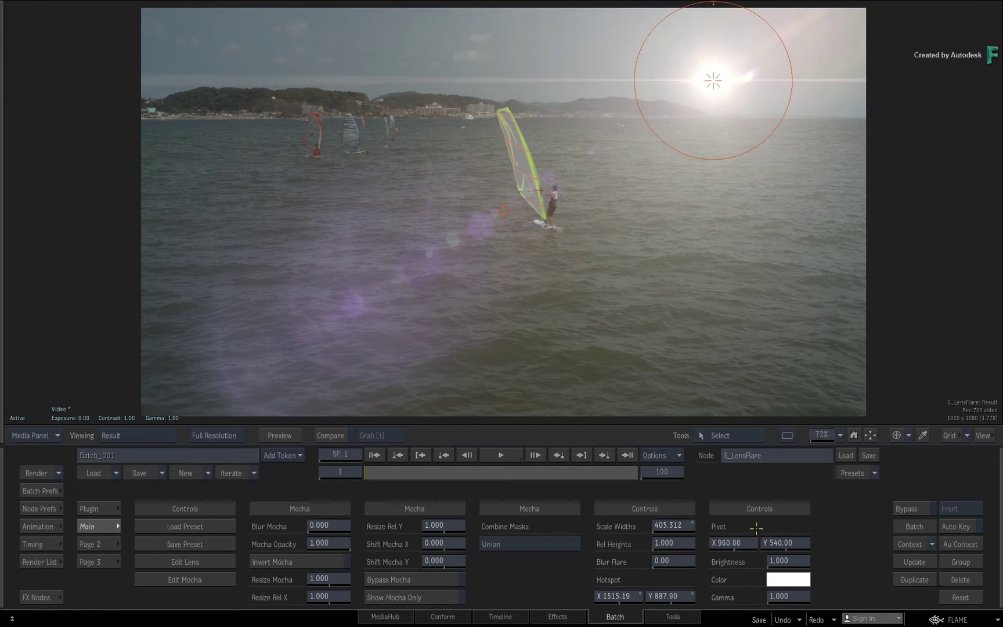
drag(455, 467, 620, 474)
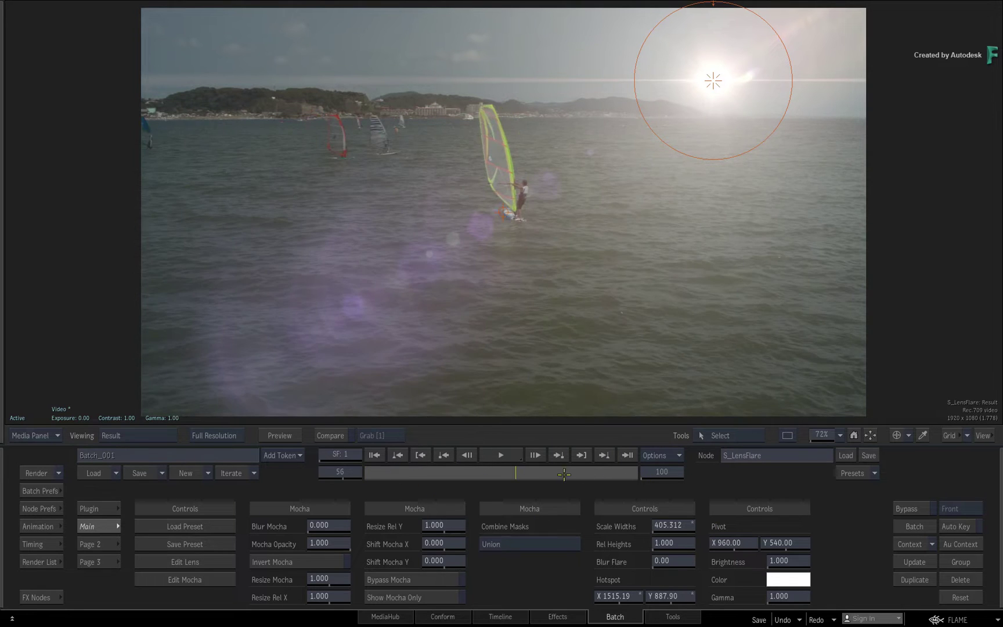
drag(339, 473, 522, 469)
drag(355, 474, 286, 479)
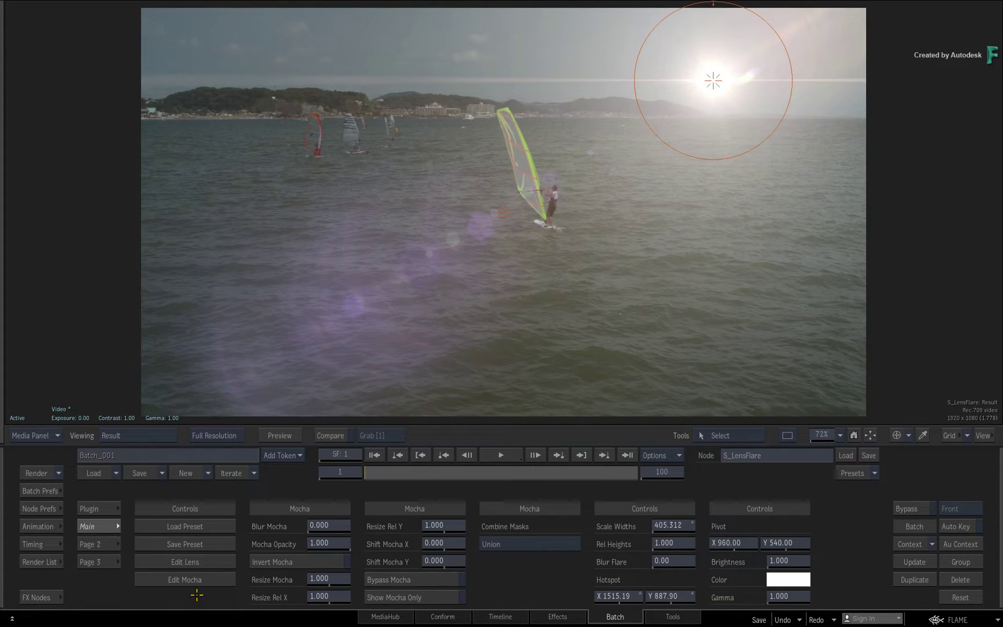
click(214, 562)
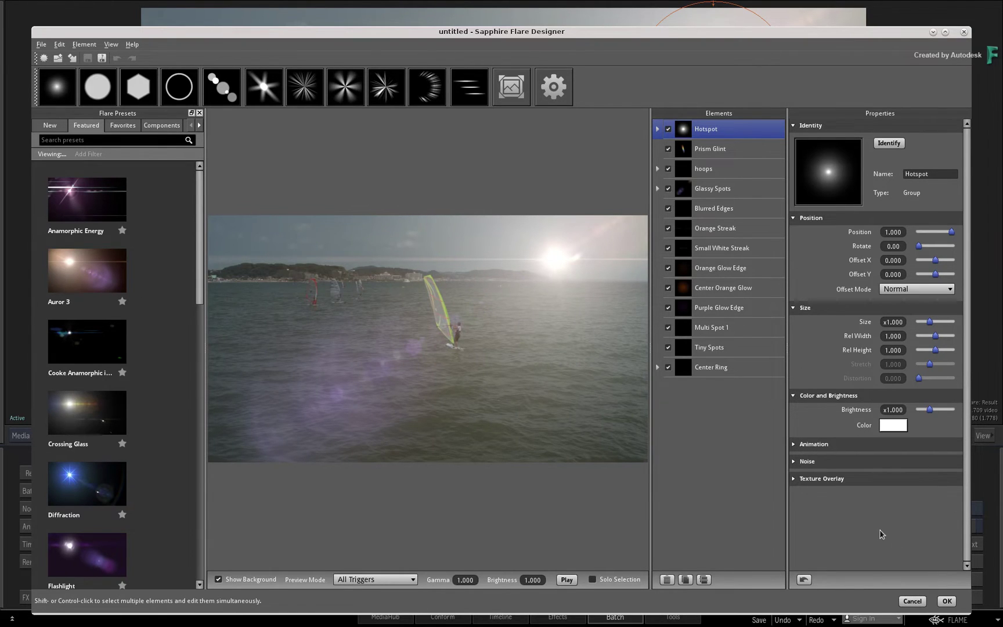
click(947, 601)
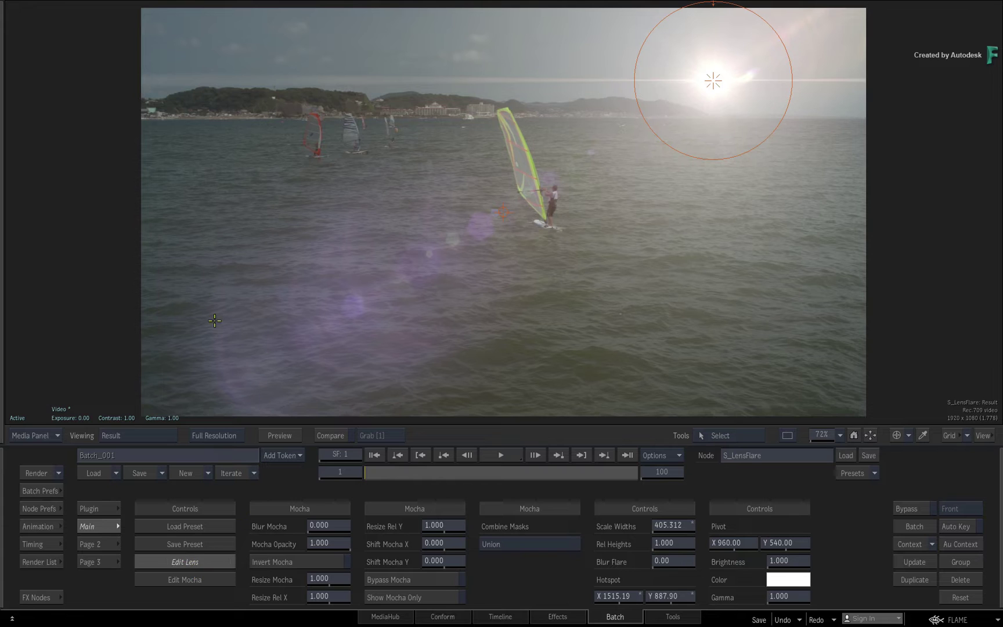
scroll(194, 256, down, 15)
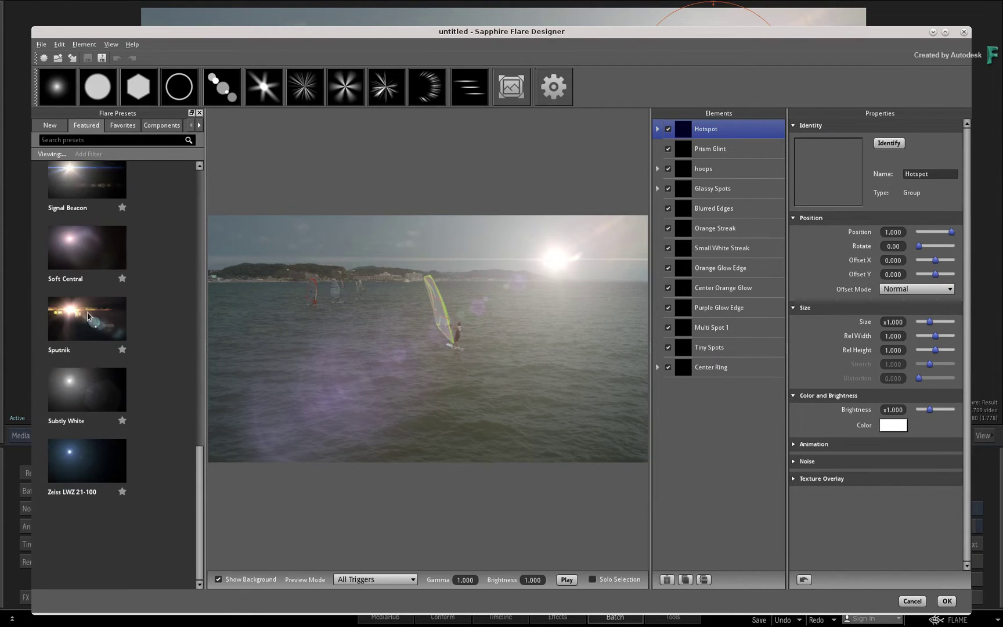
click(90, 319)
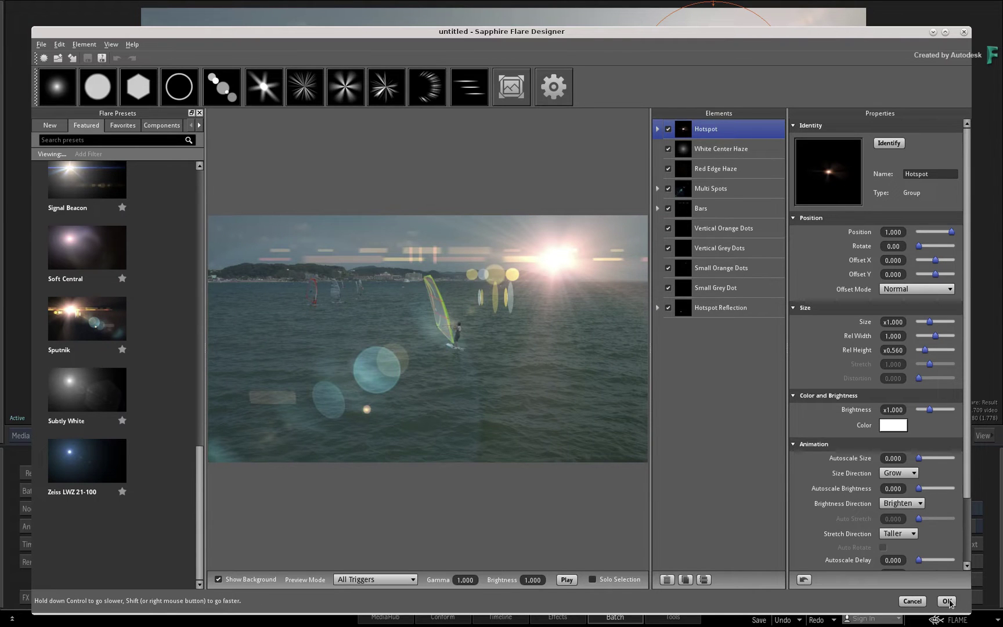
click(946, 601)
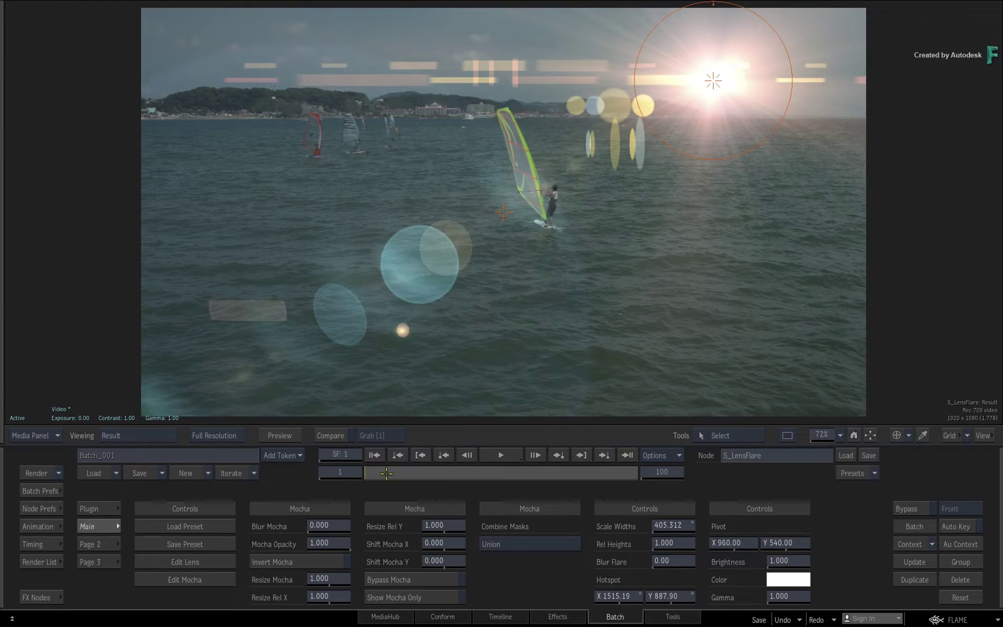
drag(386, 473, 206, 479)
click(198, 561)
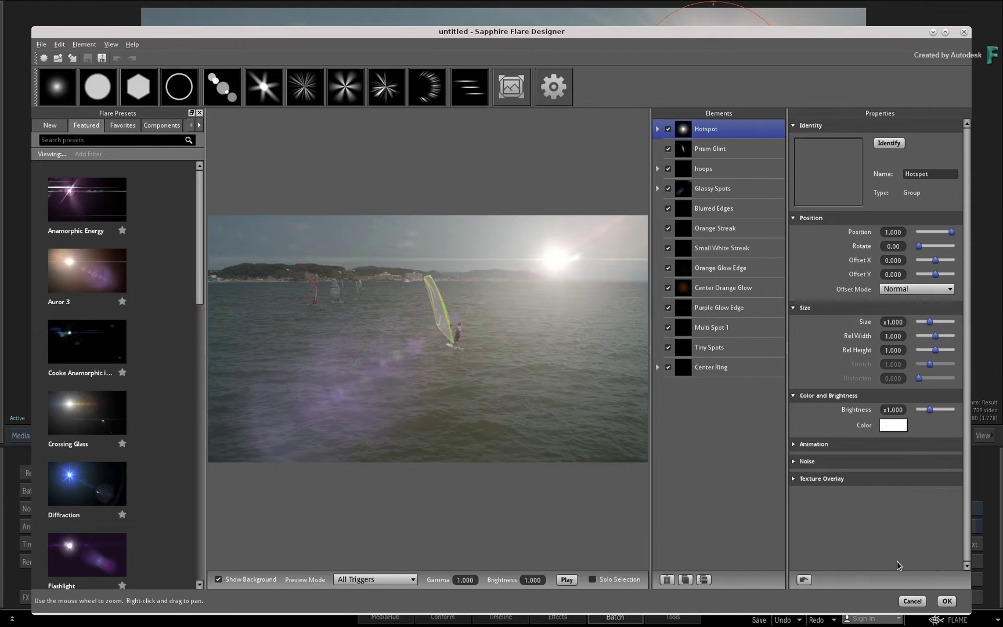
click(946, 602)
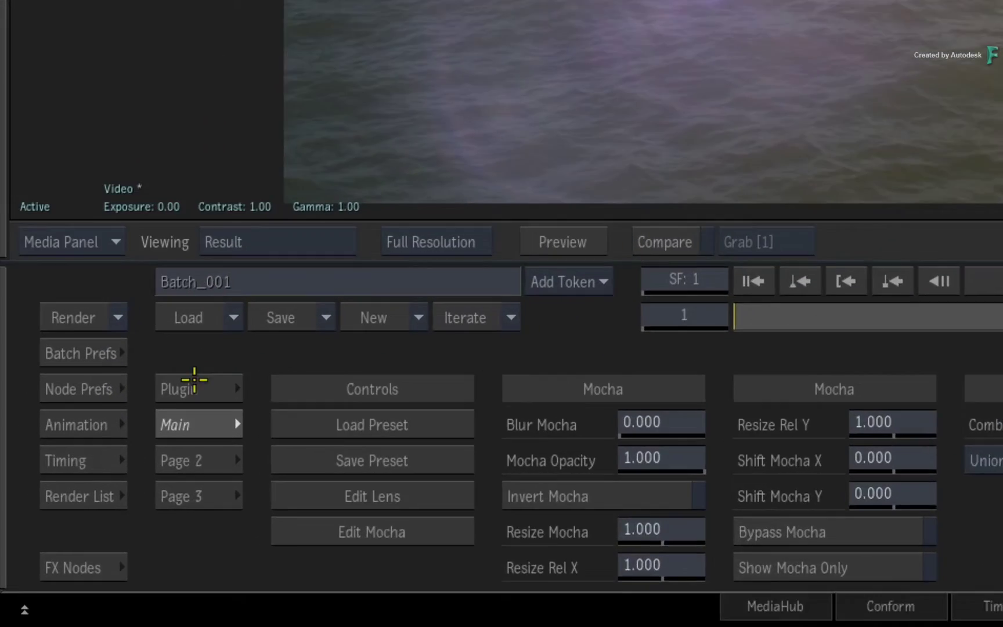
Swap the flare for the Sapphire Builder S_Effect plugin and open its preset browser.
click(102, 512)
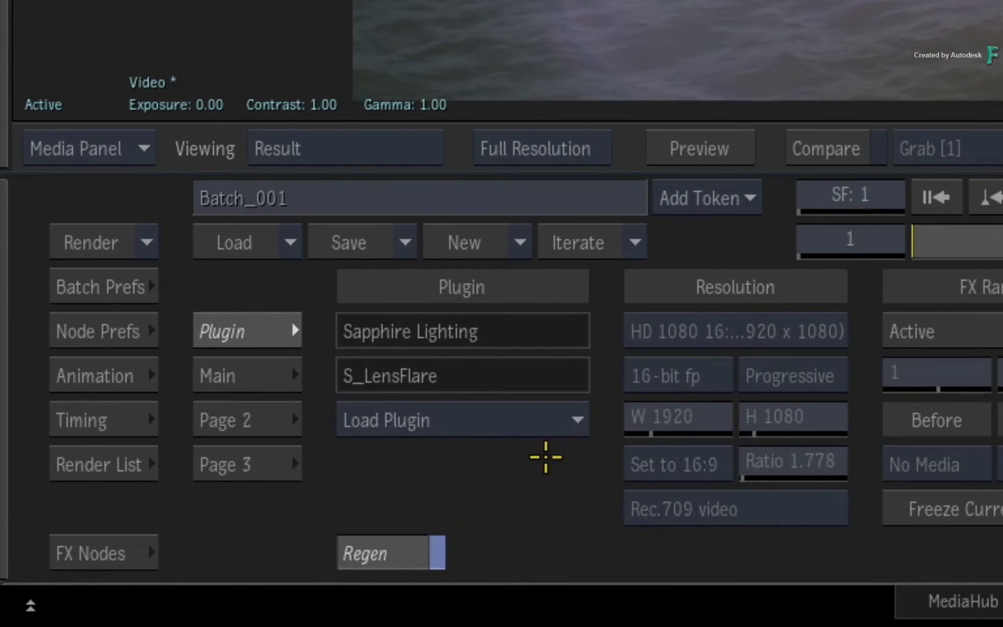
click(545, 423)
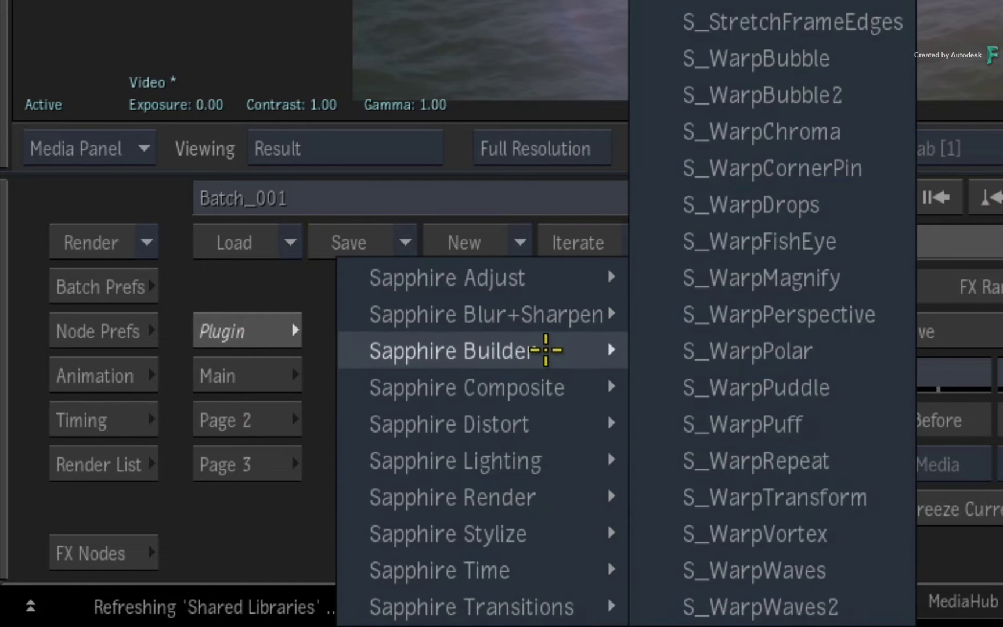
mouse_move(620, 347)
click(697, 355)
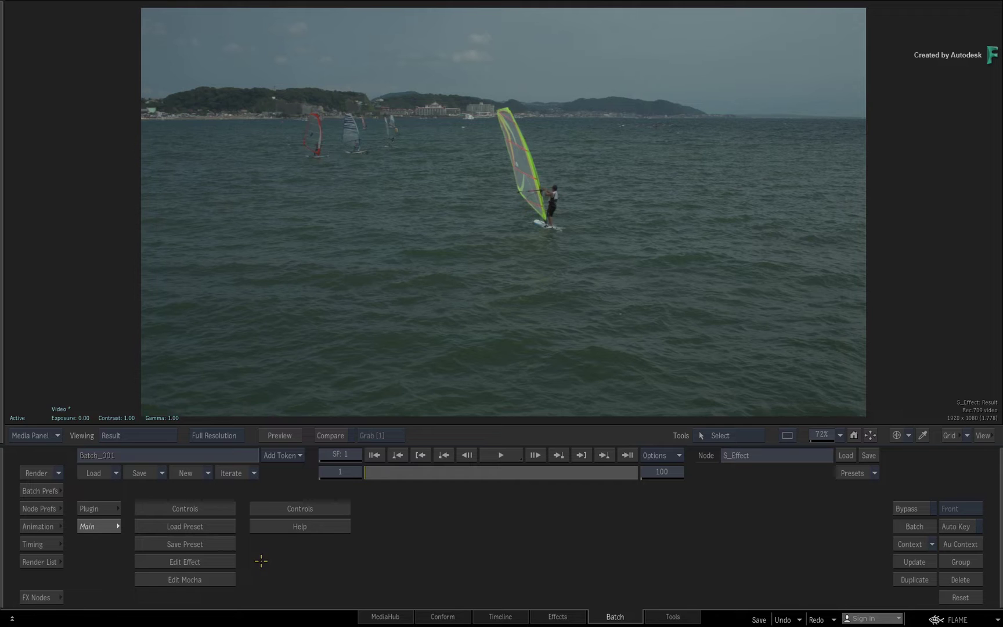
click(209, 527)
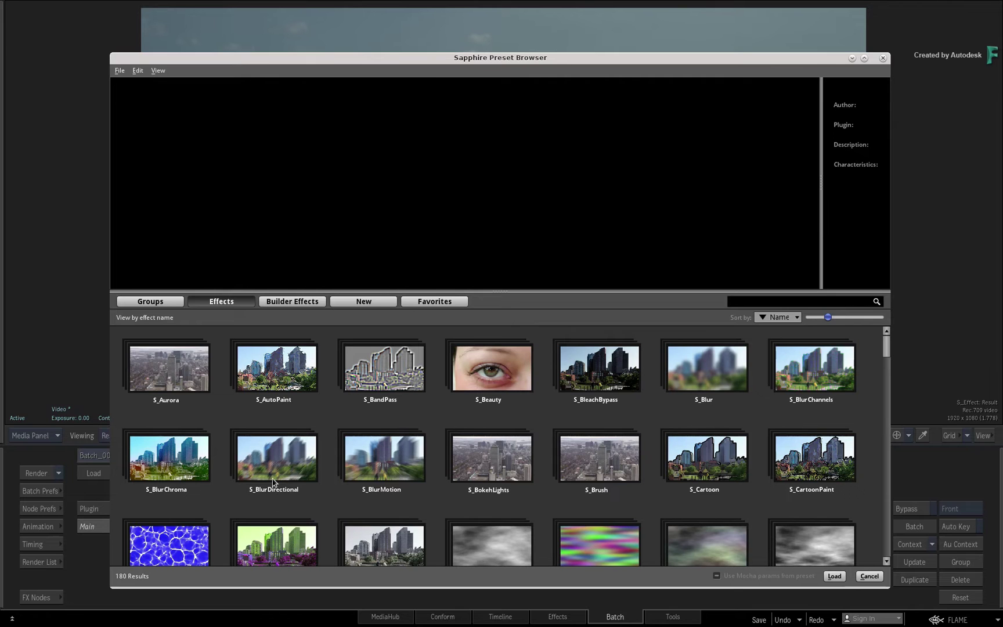
click(155, 301)
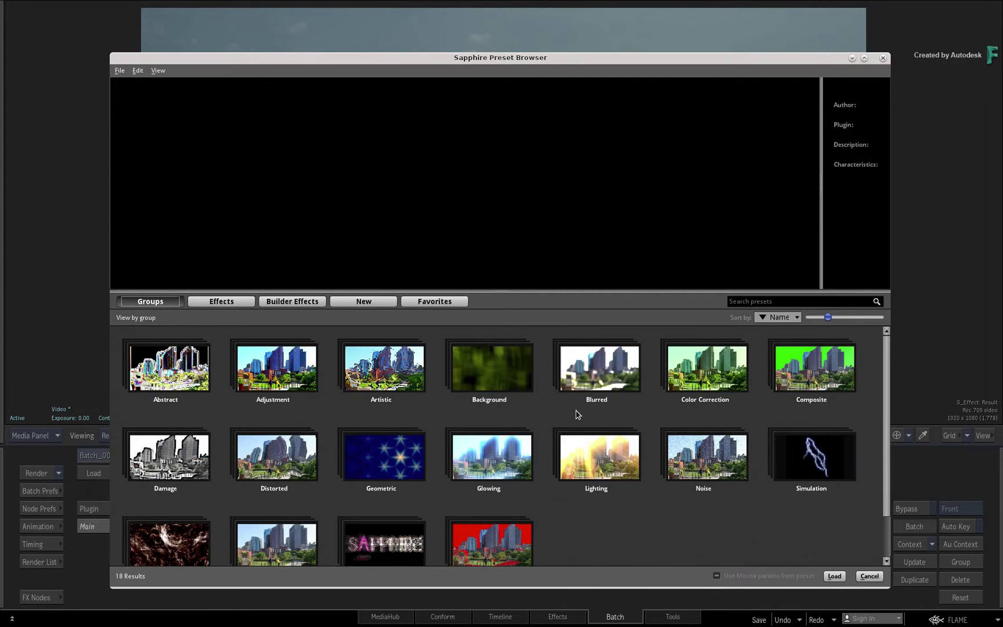
mouse_move(886, 374)
mouse_down()
mouse_move(886, 406)
mouse_move(886, 378)
mouse_up()
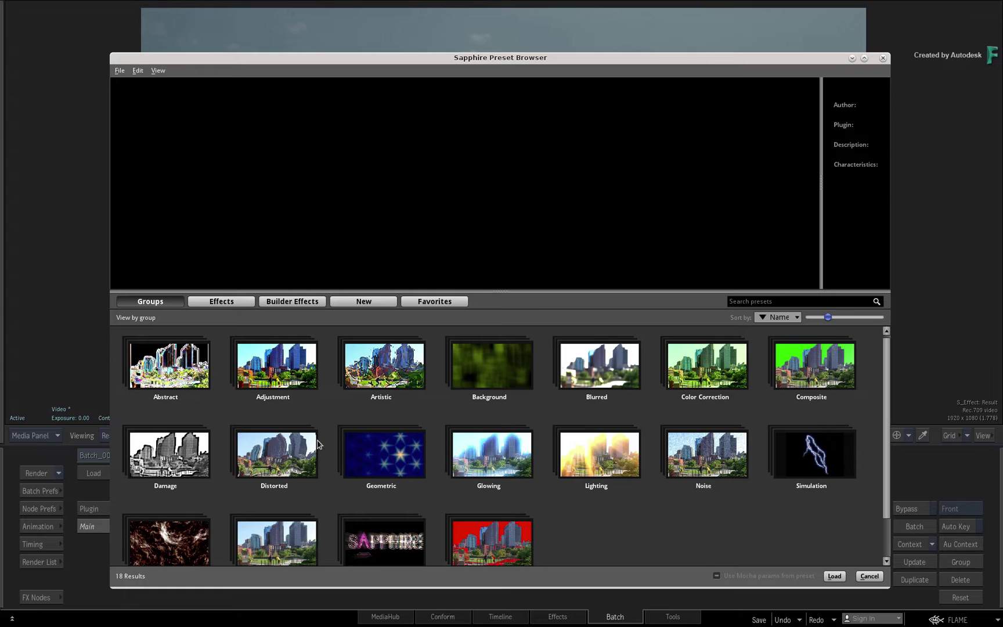
click(158, 307)
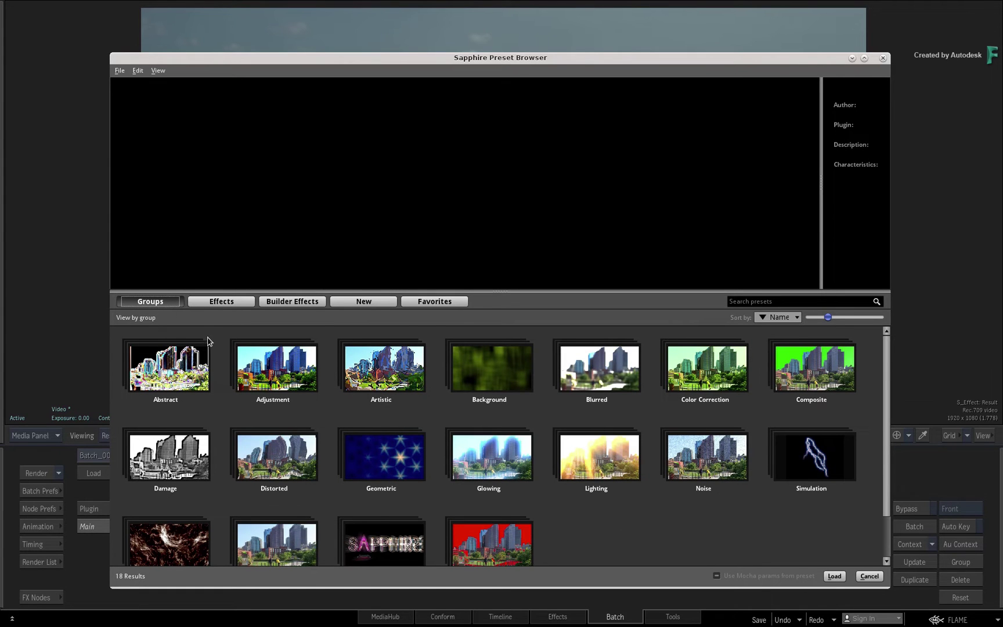
double_click(376, 363)
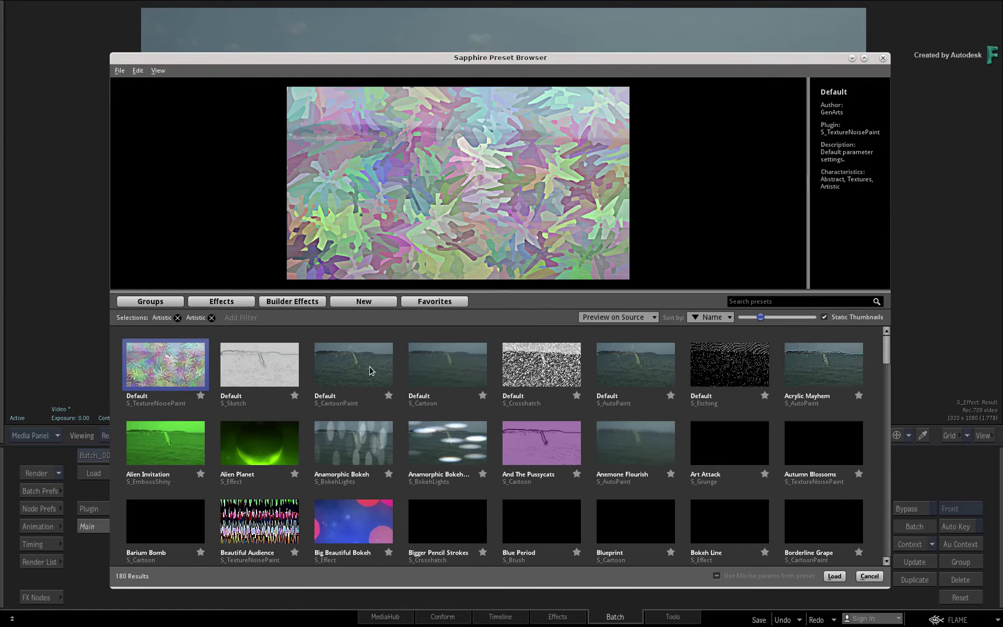
click(372, 370)
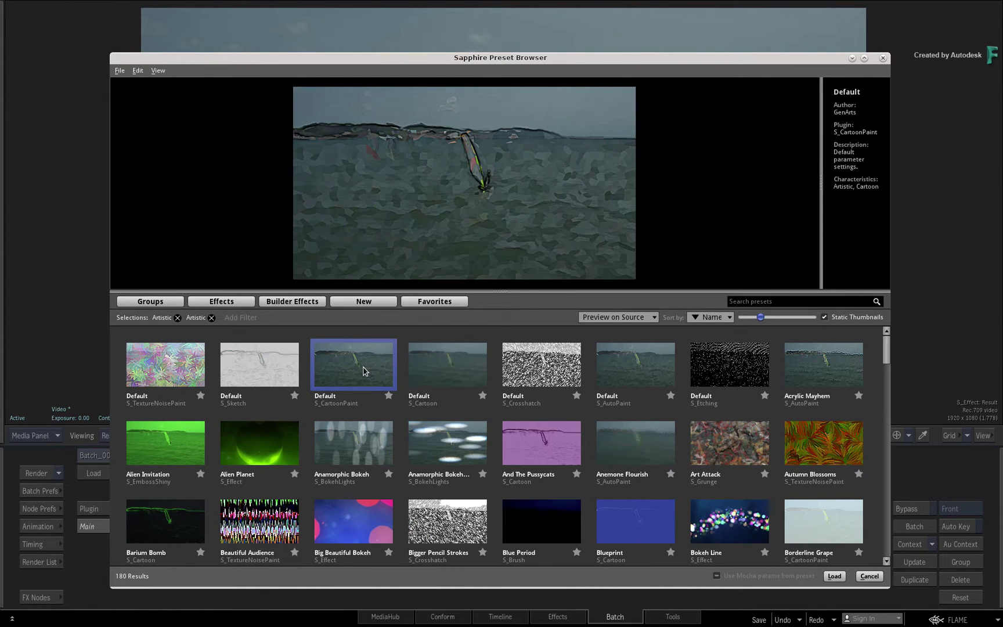
click(178, 317)
click(178, 318)
click(218, 303)
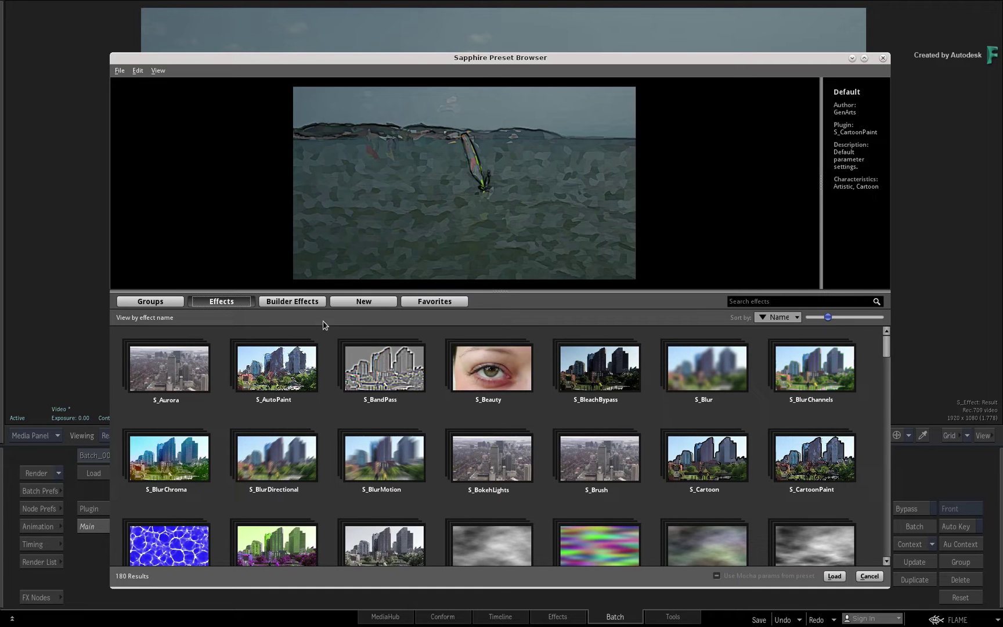
mouse_move(888, 350)
mouse_down()
mouse_move(888, 388)
mouse_move(887, 347)
mouse_up()
Pick Retro Highlight Rays from the Builder Effects presets and scrub its preview to a later frame.
click(294, 302)
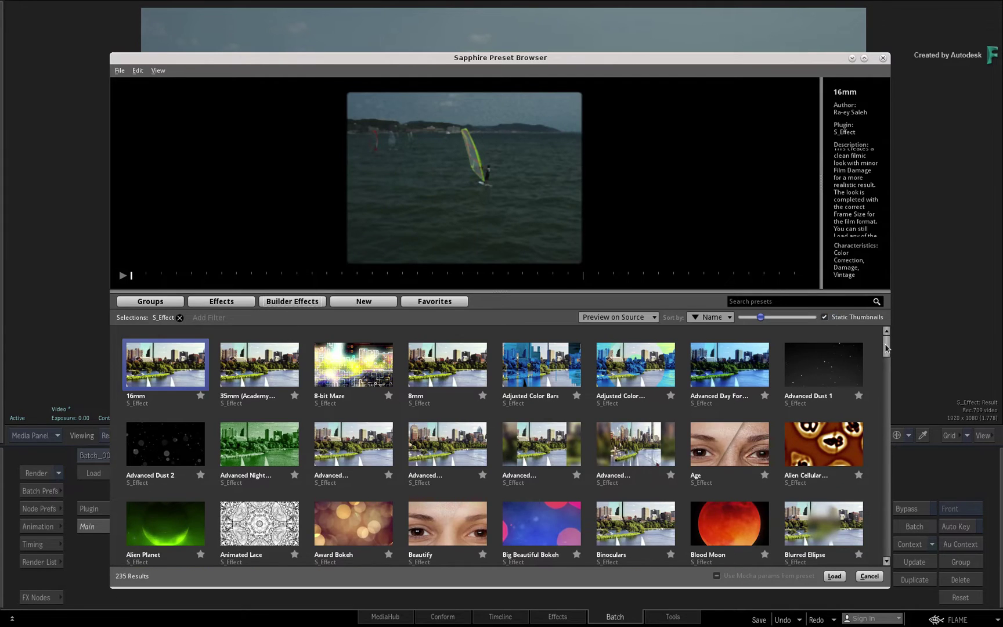
drag(887, 348, 826, 492)
click(154, 446)
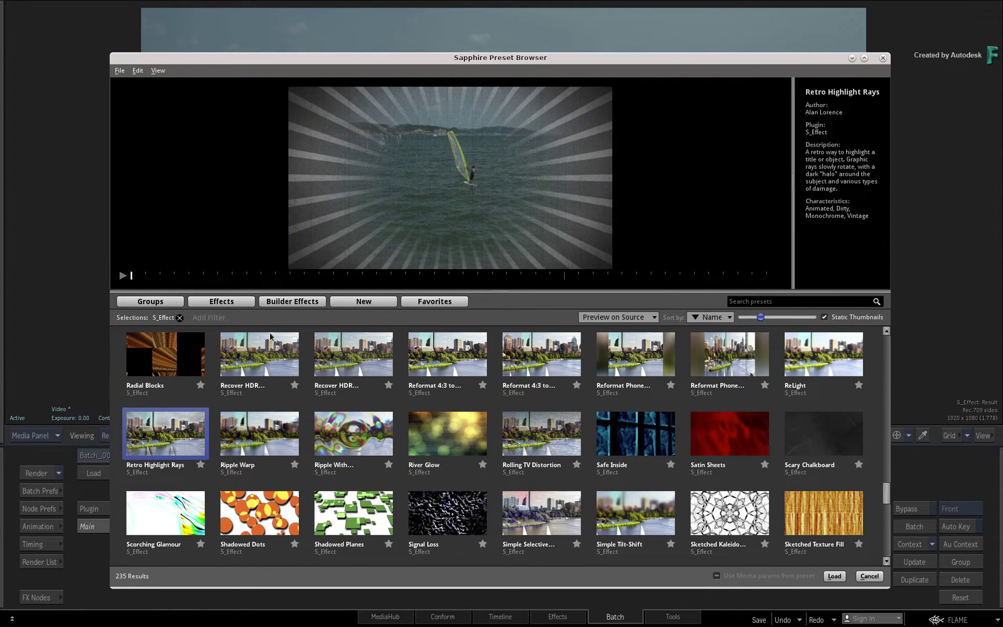
click(145, 274)
Apply Retro Highlight Rays and try Rays Fade radius values 8 and 0 on Page 2.
click(834, 576)
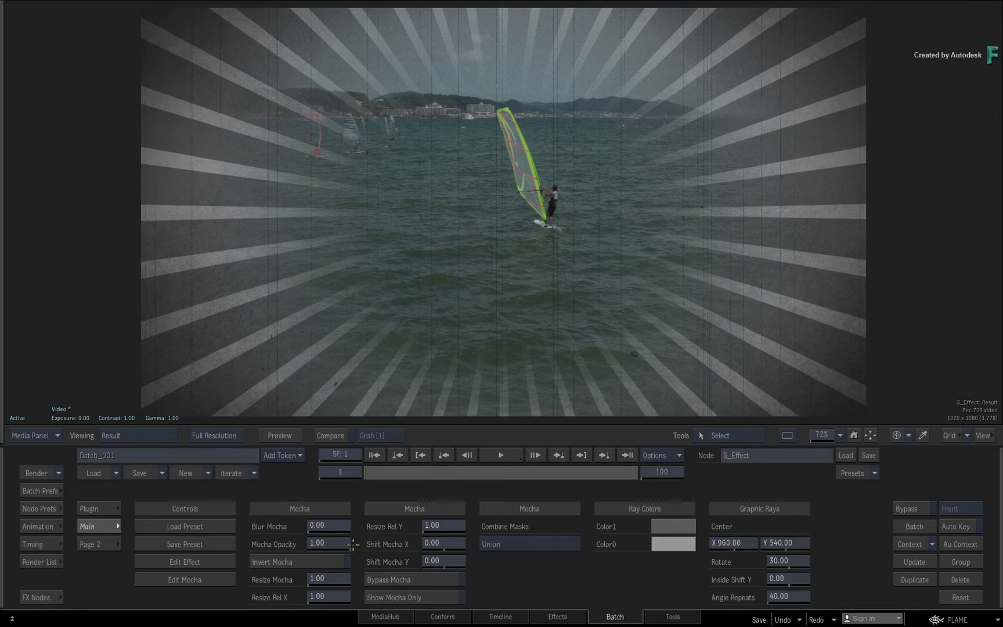
click(92, 544)
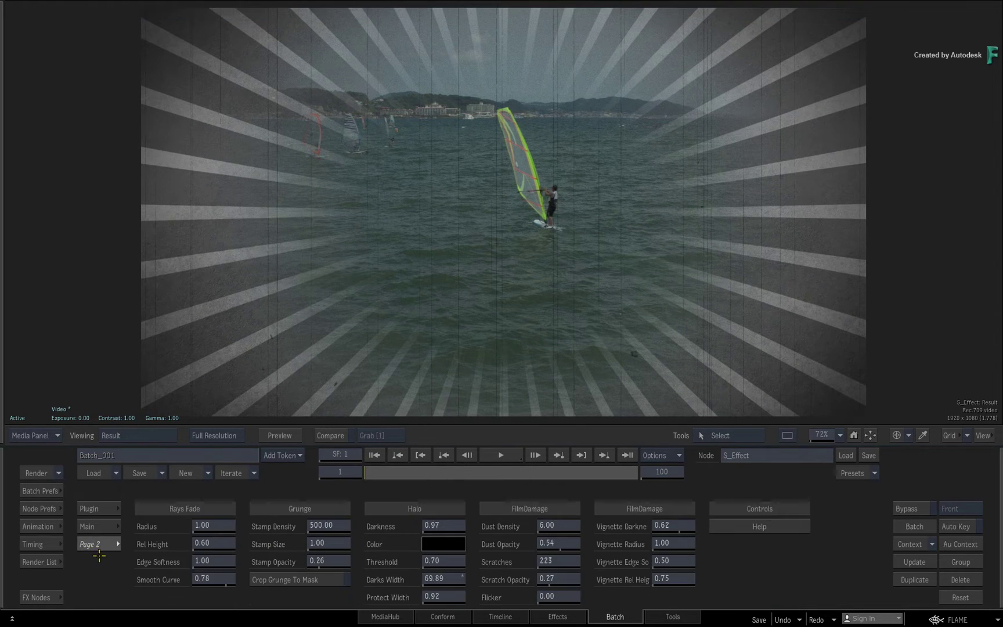
click(212, 524)
text(8)
key(Return)
click(215, 522)
text(0)
key(Return)
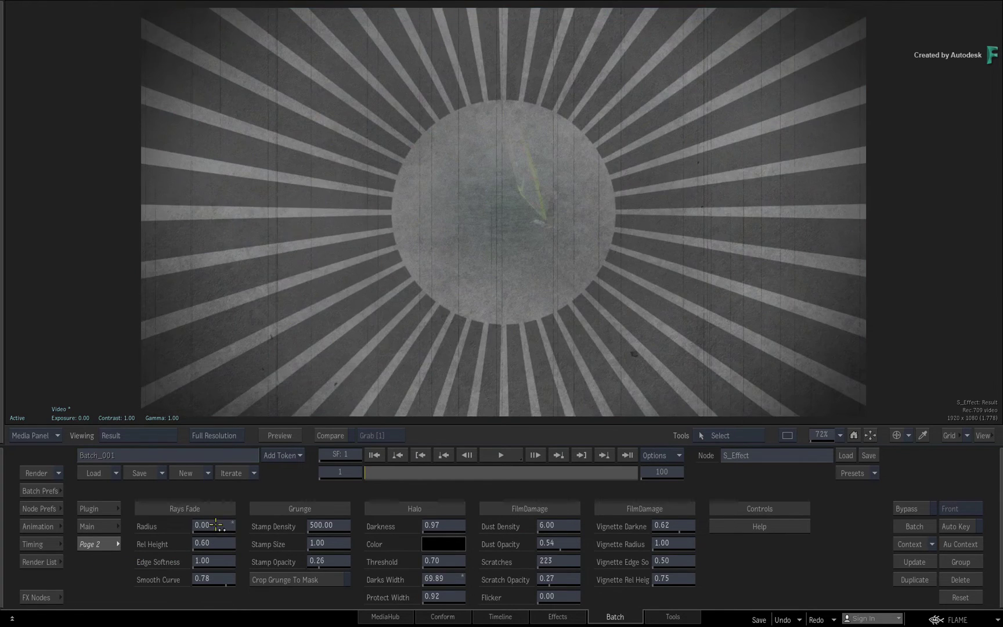
Set Rays Fade radius back to 1 and open the effect in the Sapphire Effect Builder.
click(215, 524)
text(1)
key(Return)
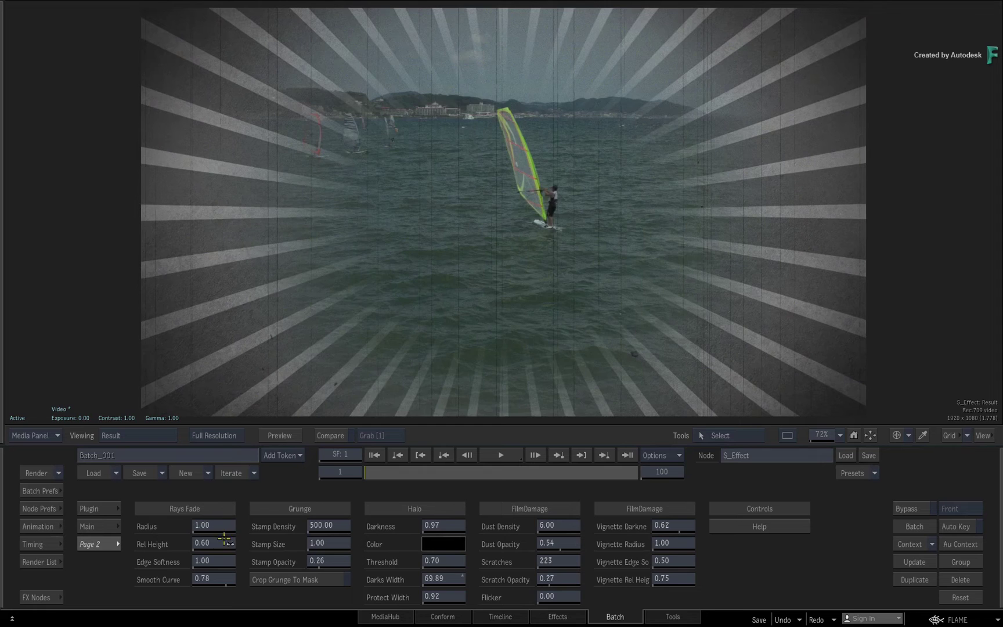
click(105, 526)
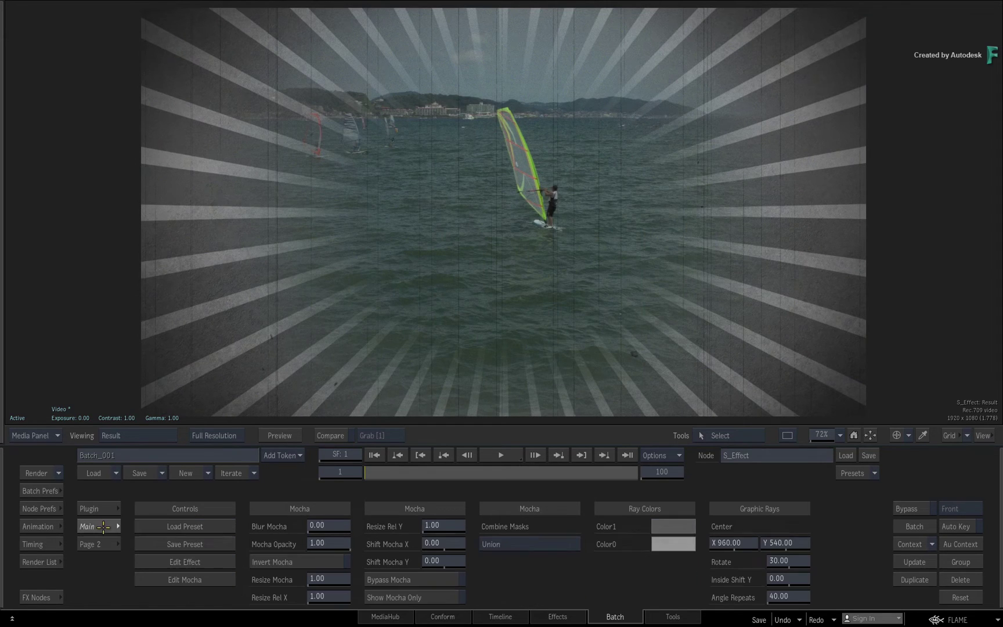
click(184, 562)
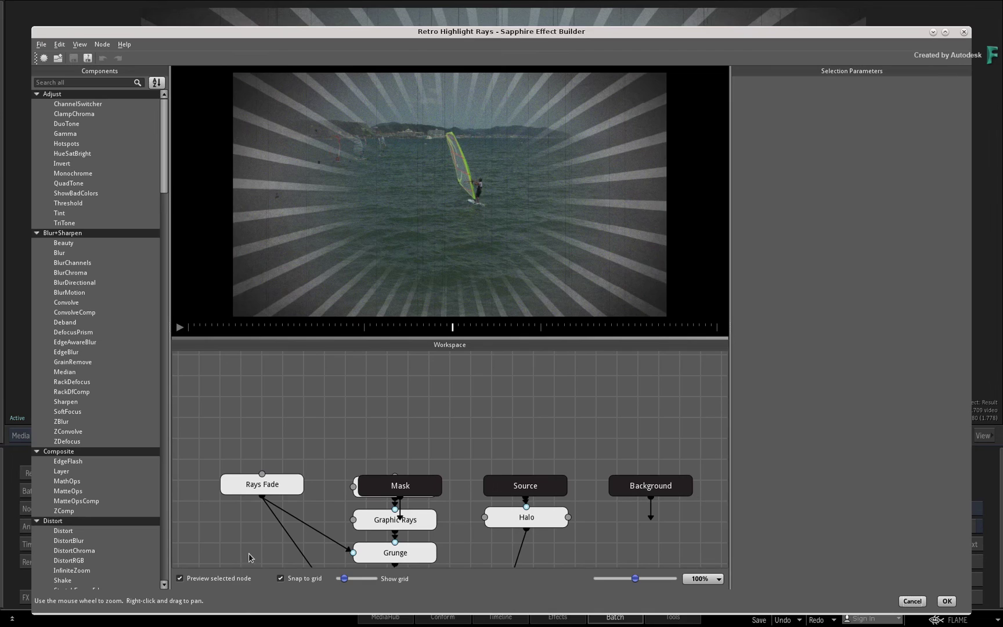
Inspect the node graph and preview the Result node, dismissing the save-as file options.
click(406, 486)
drag(410, 487, 408, 440)
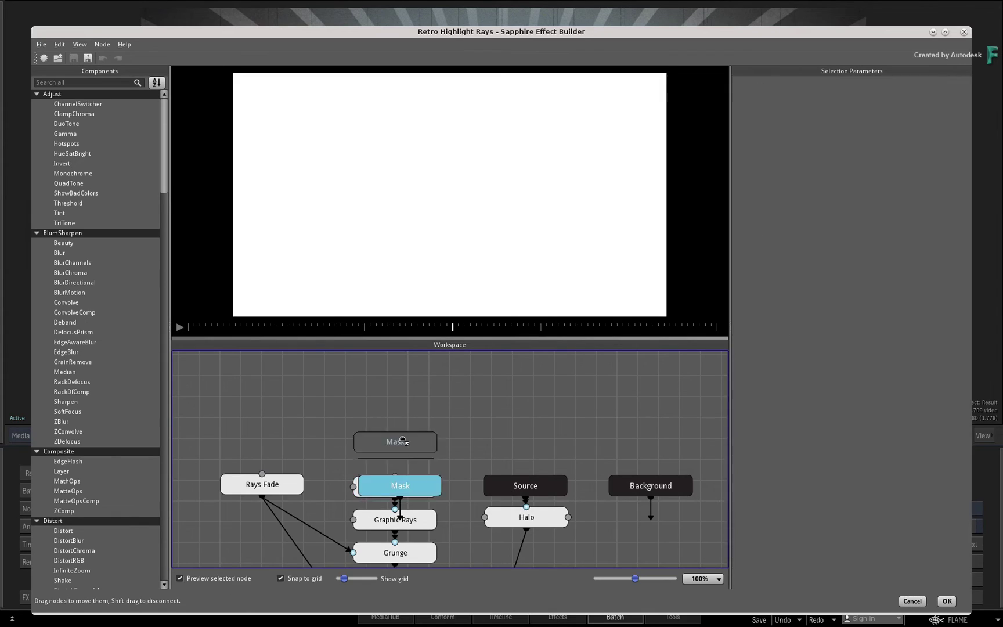
drag(493, 454, 485, 345)
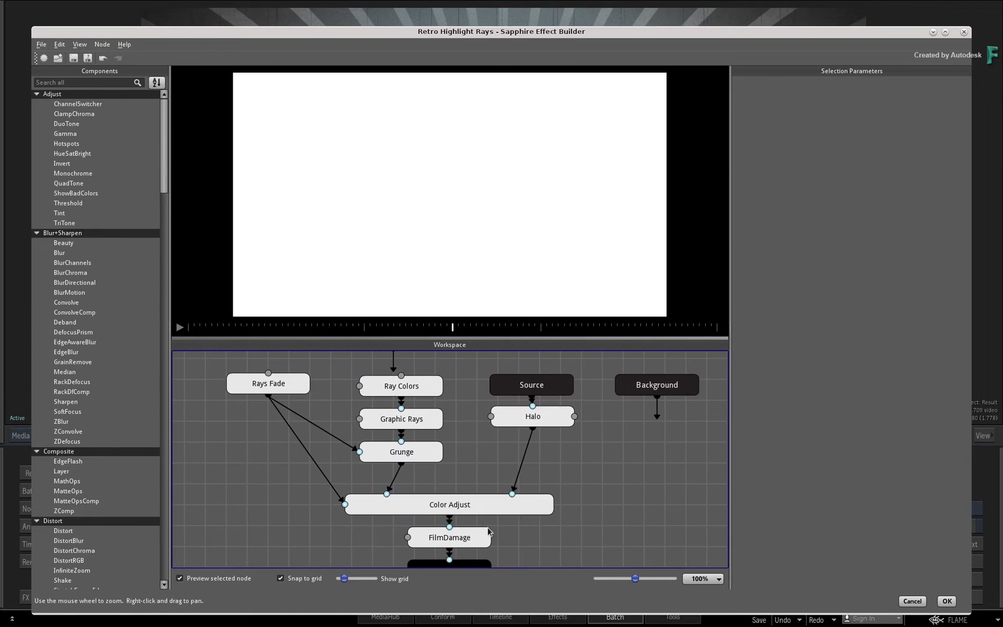
drag(506, 528, 510, 508)
click(485, 513)
drag(576, 463, 602, 473)
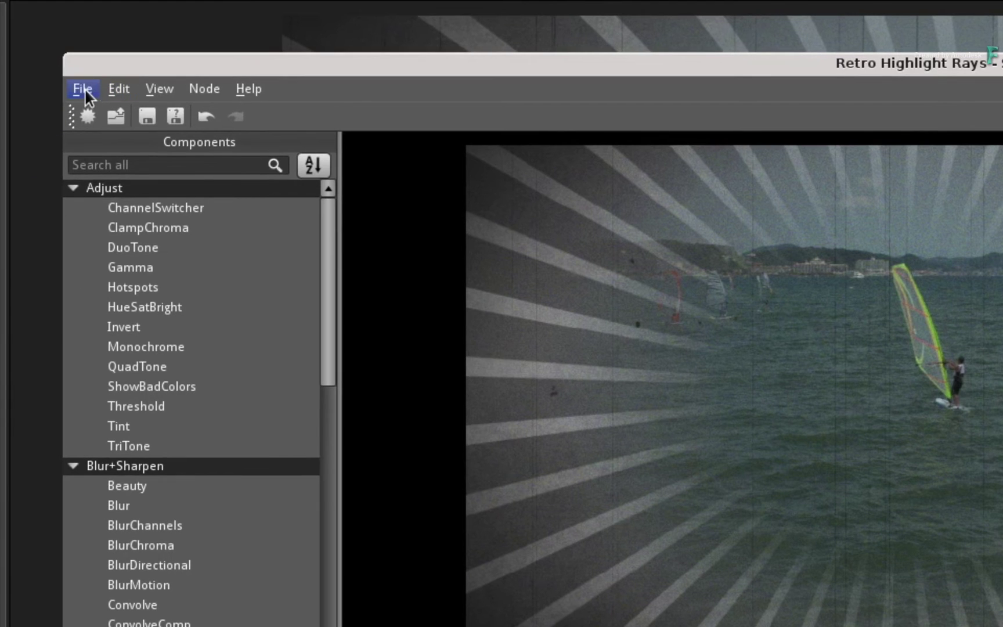
click(83, 89)
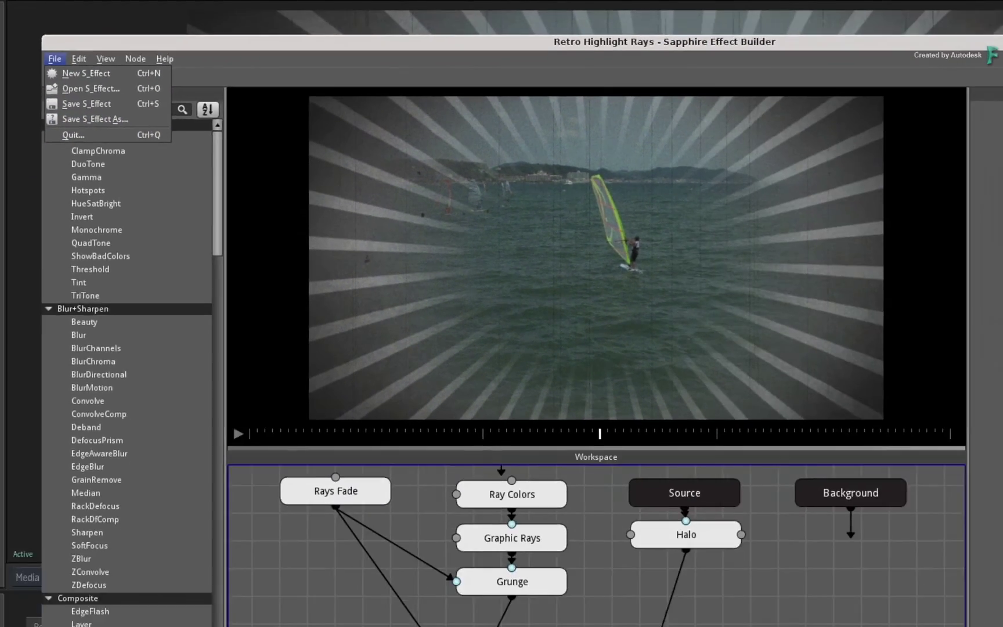
click(284, 492)
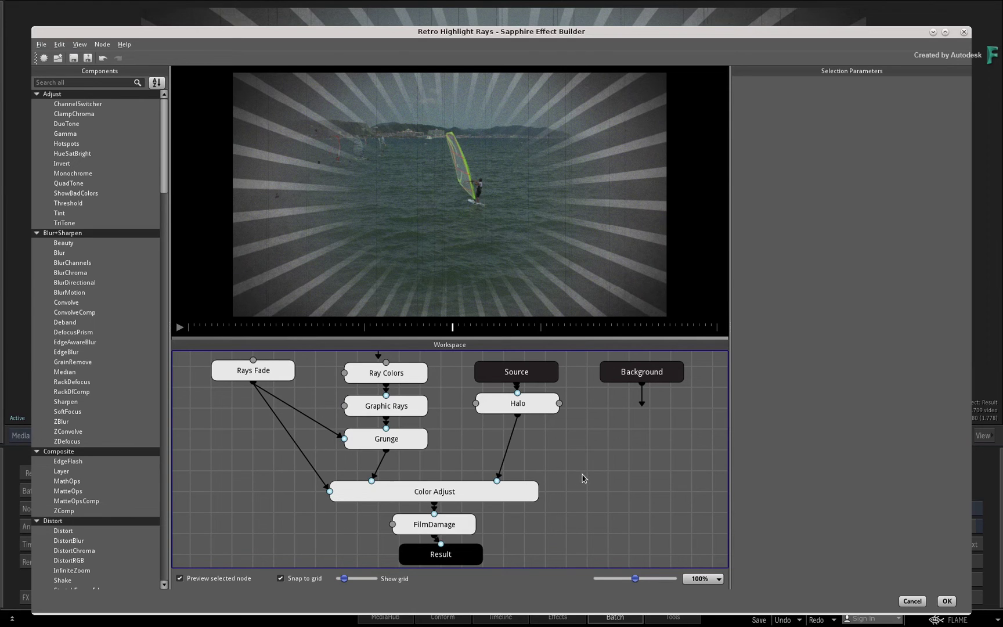
Snap Ray Colors to the grid, move Grunge below Graphic Rays, and apply the effect.
click(264, 371)
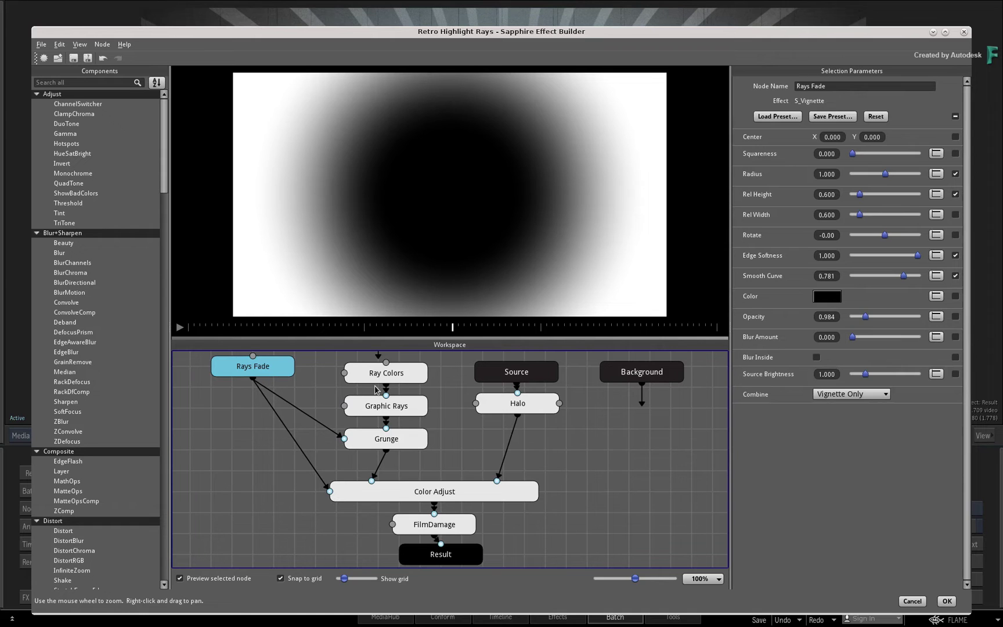
click(382, 381)
click(407, 409)
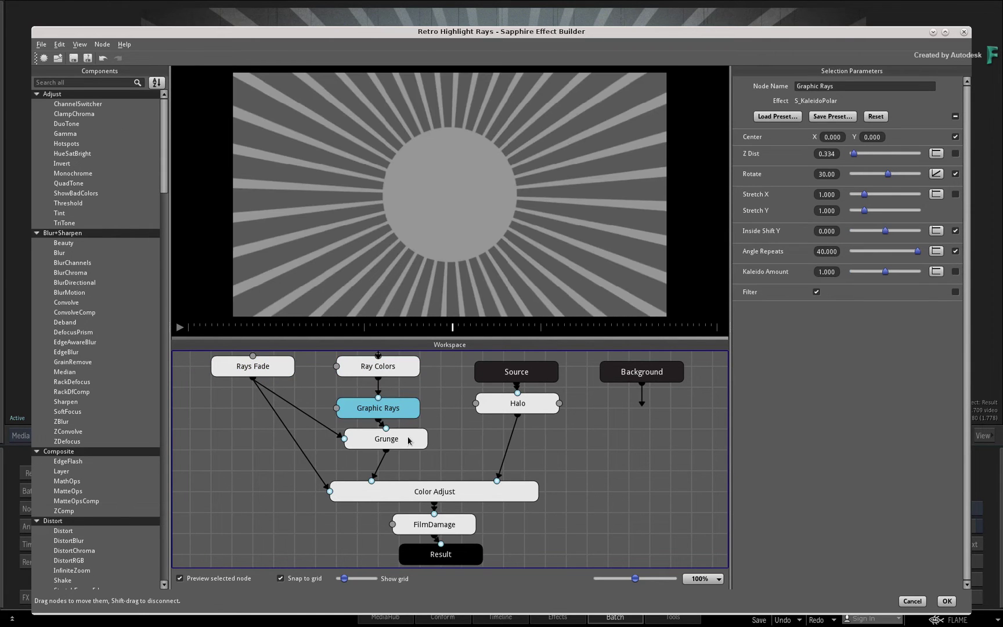
click(410, 442)
drag(378, 430, 377, 451)
click(277, 373)
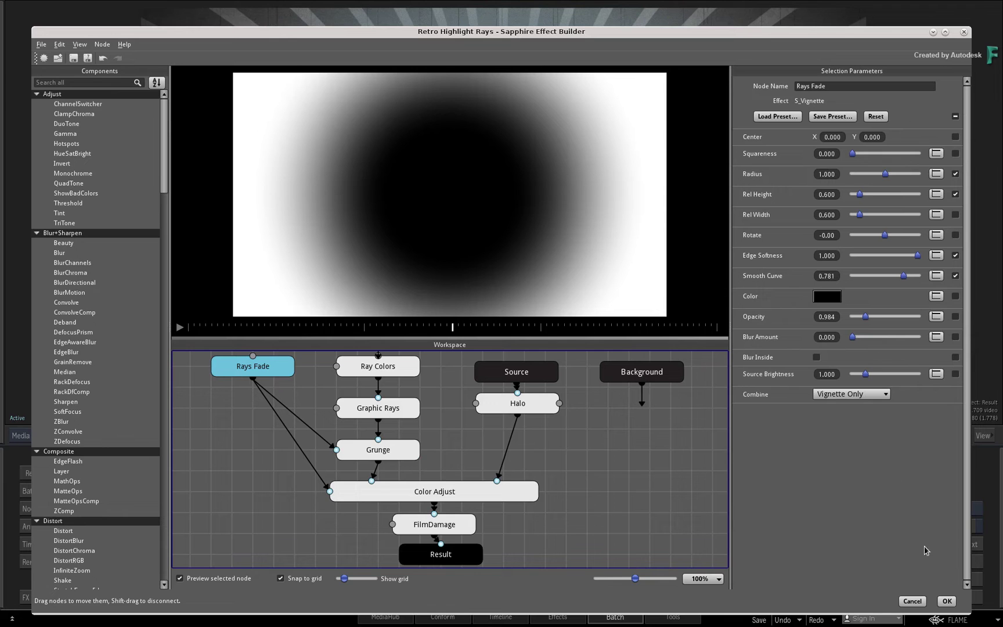
click(946, 602)
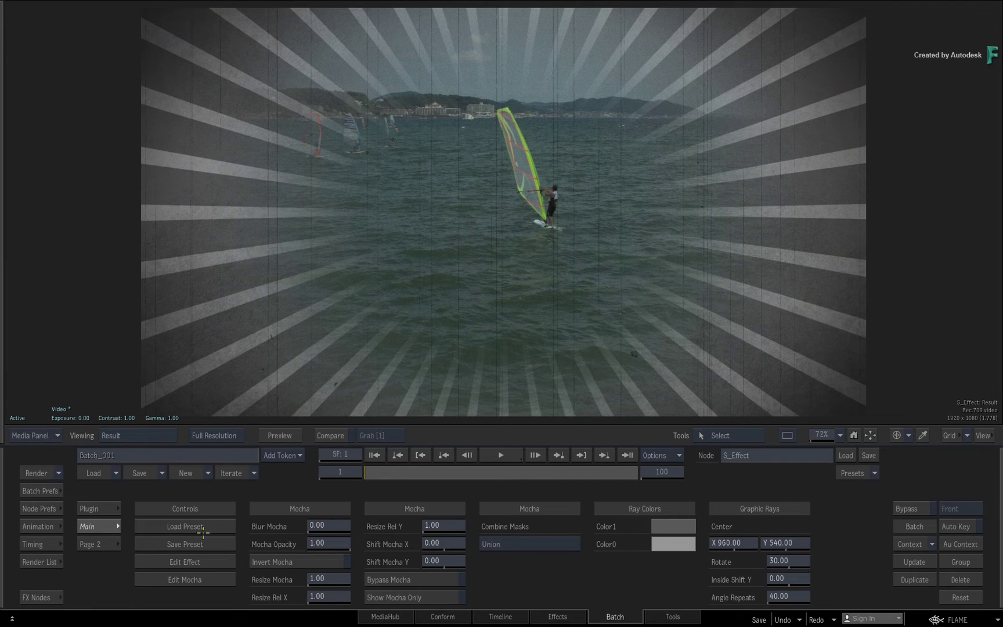
Review Page 2 of the rays parameters, then go back to the Main page.
click(89, 543)
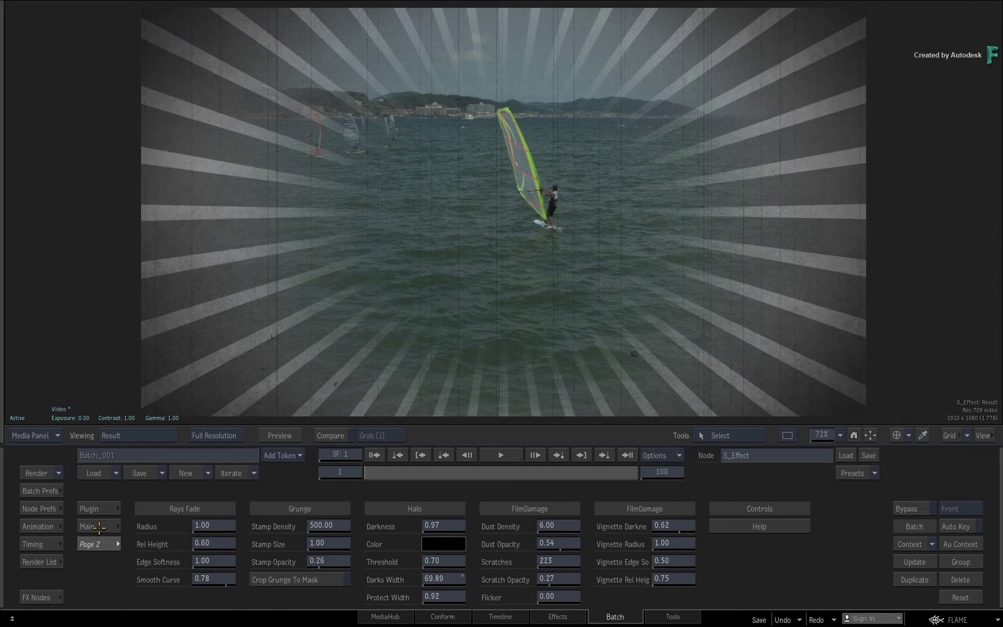
click(100, 526)
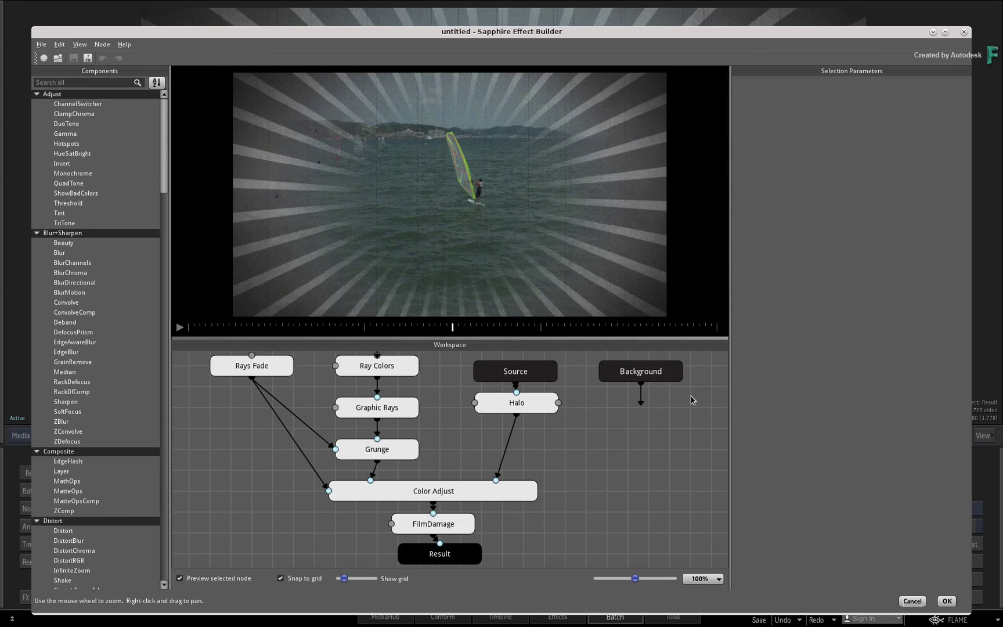
Hide all Rays Fade and Ray Colors parameters from Flame.
click(283, 372)
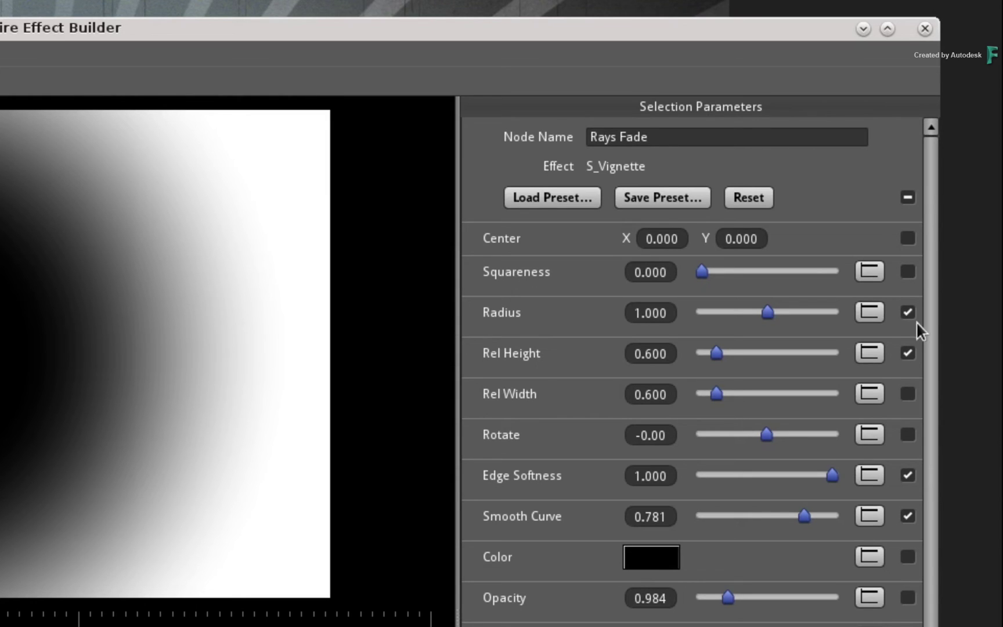
click(908, 197)
click(909, 198)
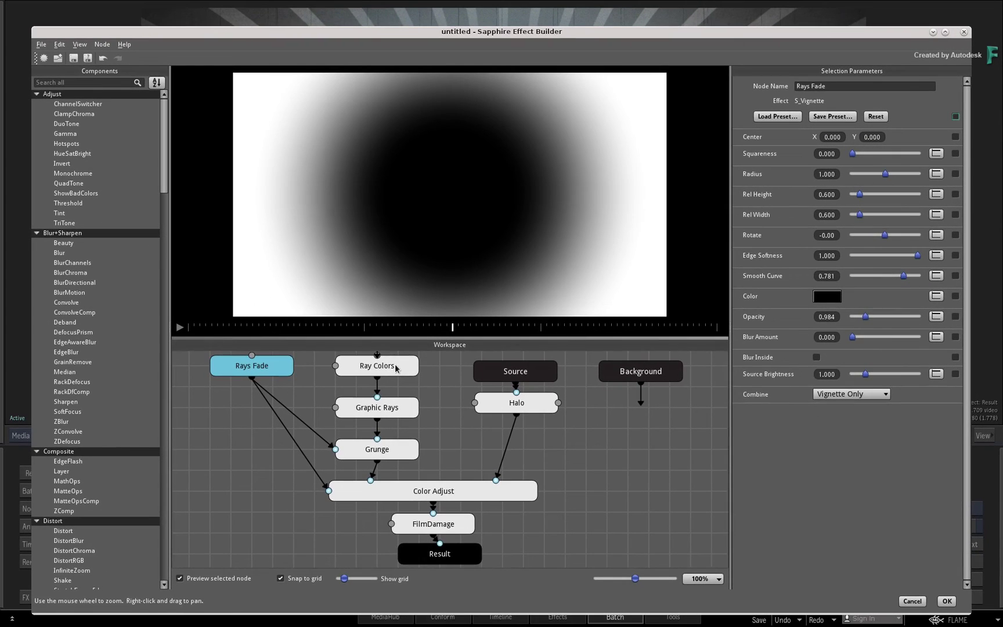
click(380, 365)
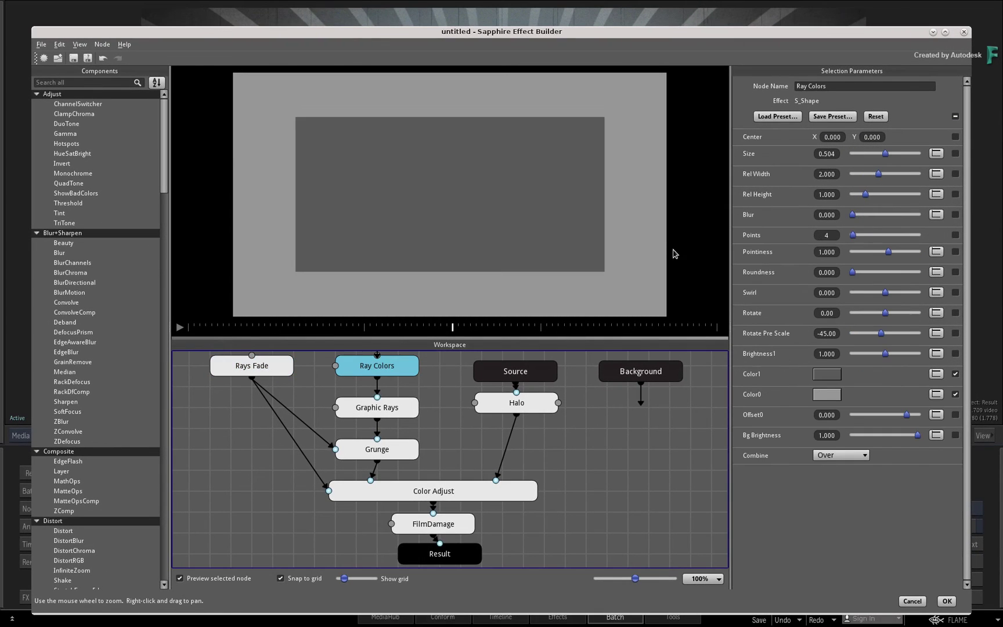
click(956, 117)
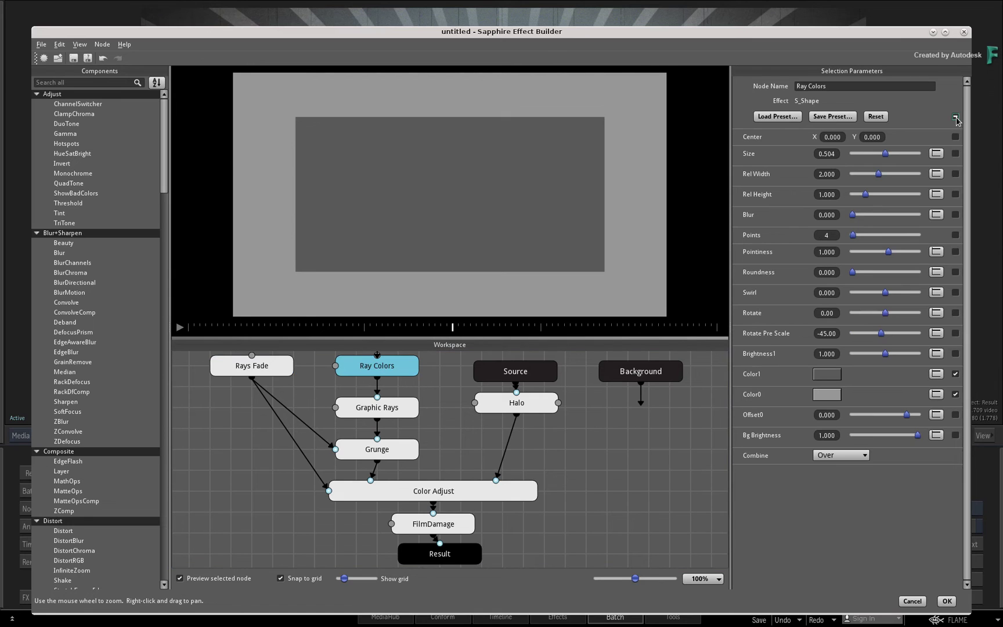
click(955, 119)
Toggle exposure of the Grunge, Halo and FilmDamage parameters, and untick Graphic Rays Inside Shift Y.
click(362, 450)
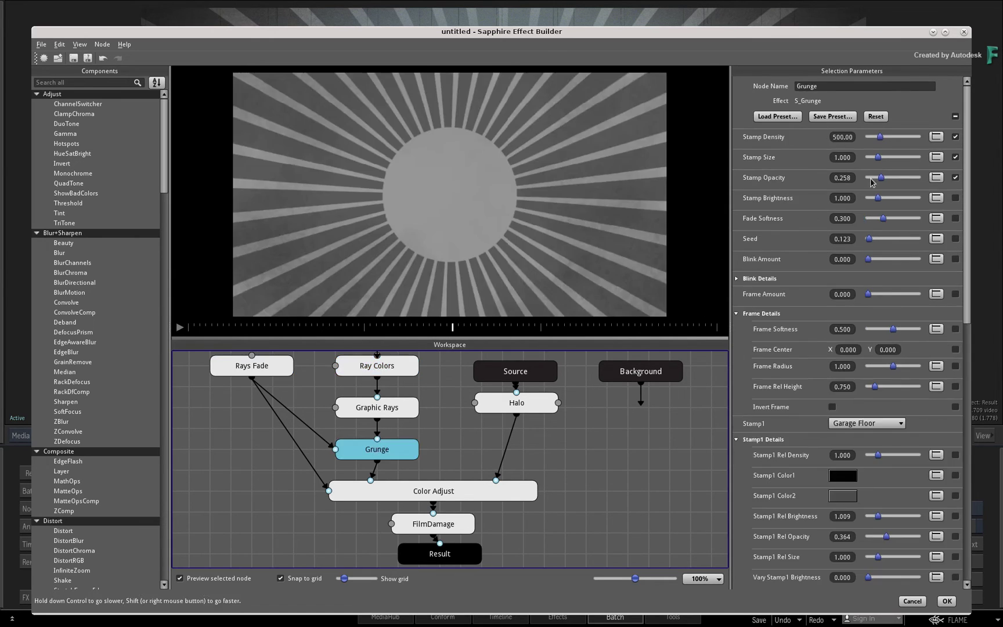
click(955, 118)
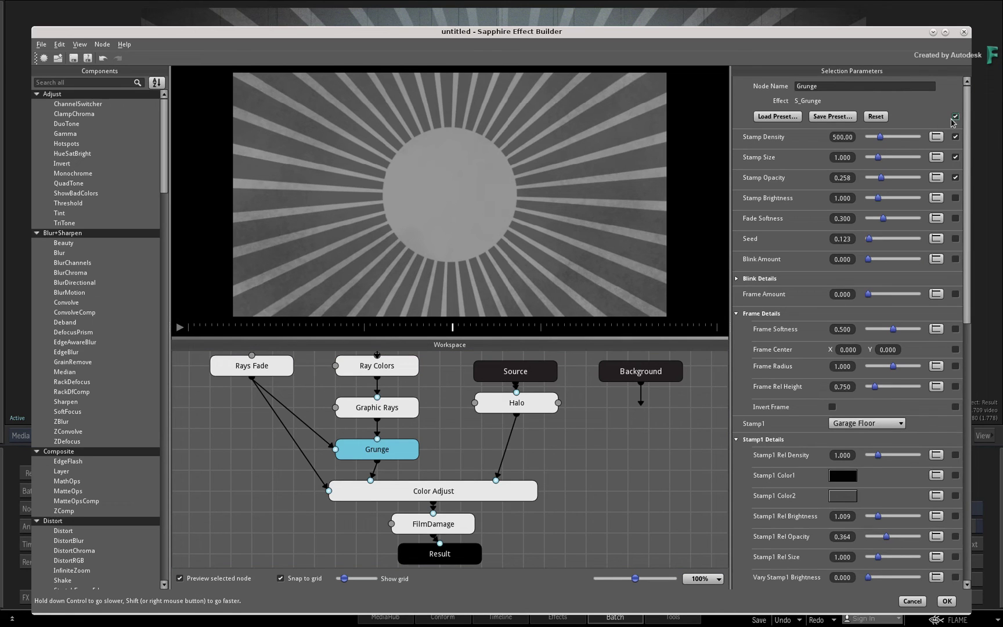
click(511, 407)
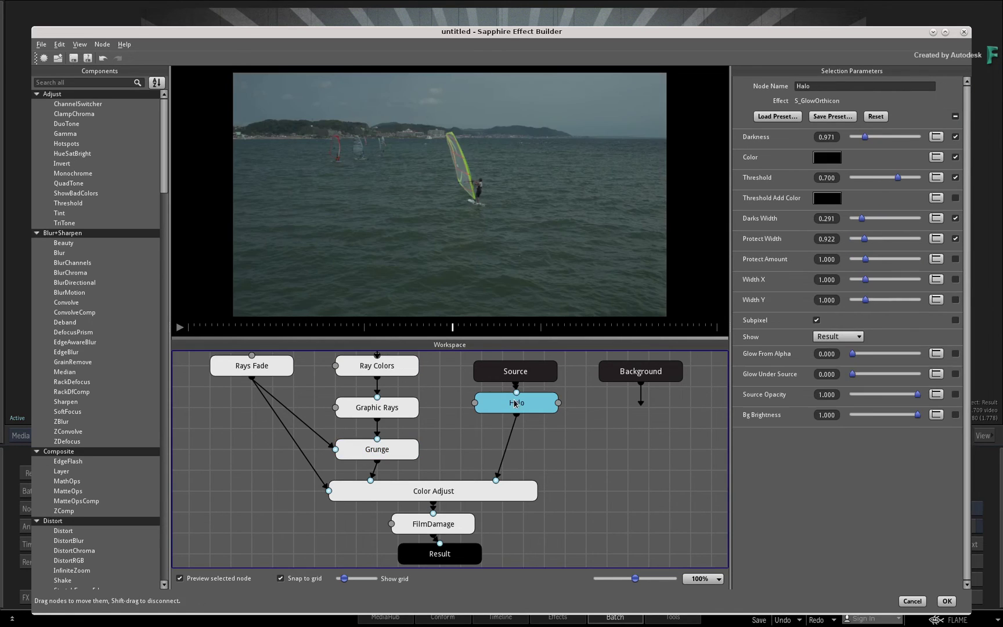
click(956, 118)
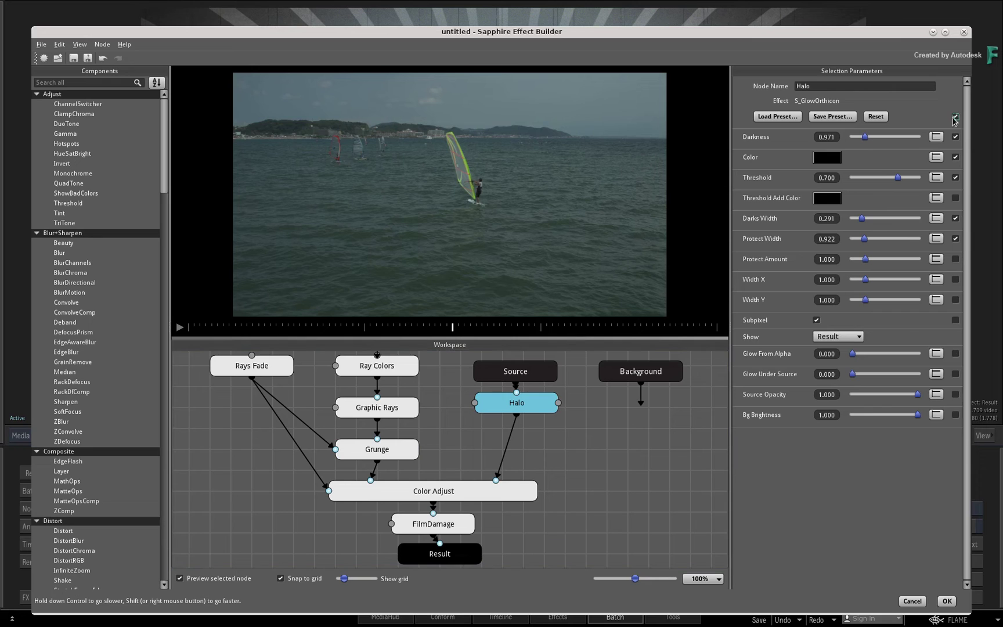
click(497, 494)
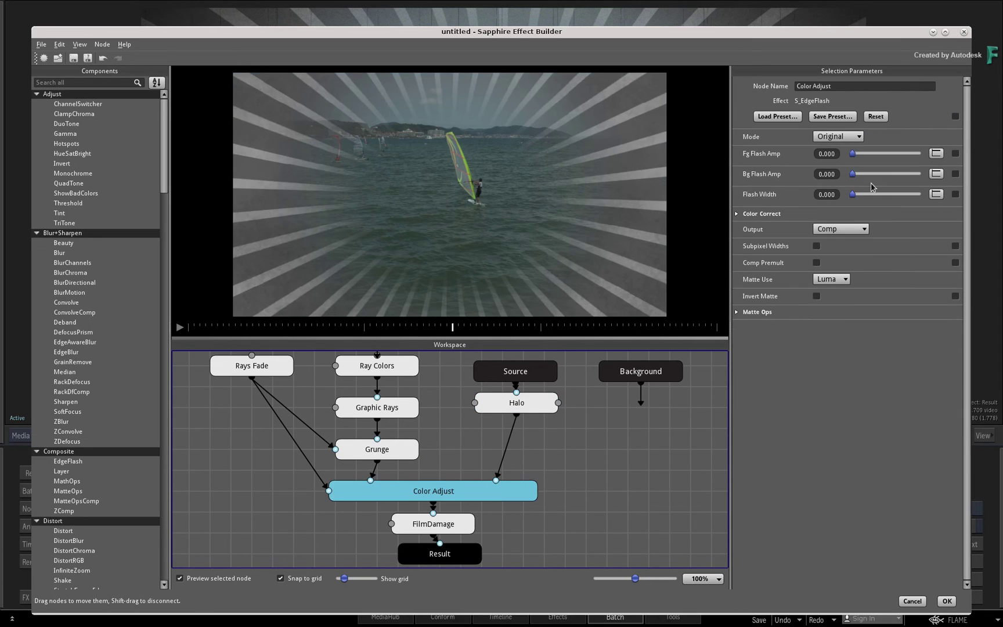
click(466, 530)
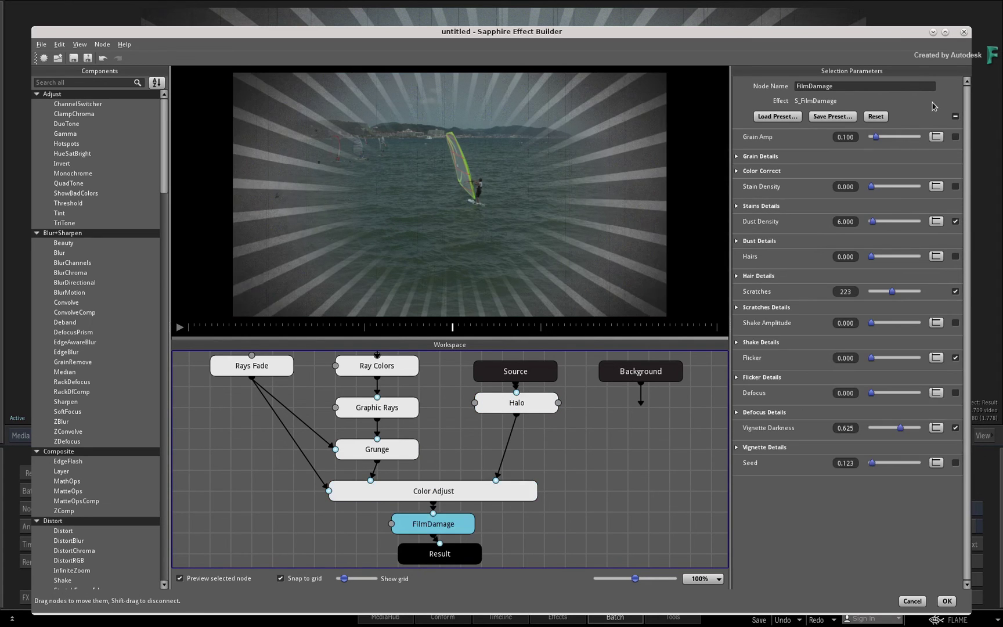
click(956, 117)
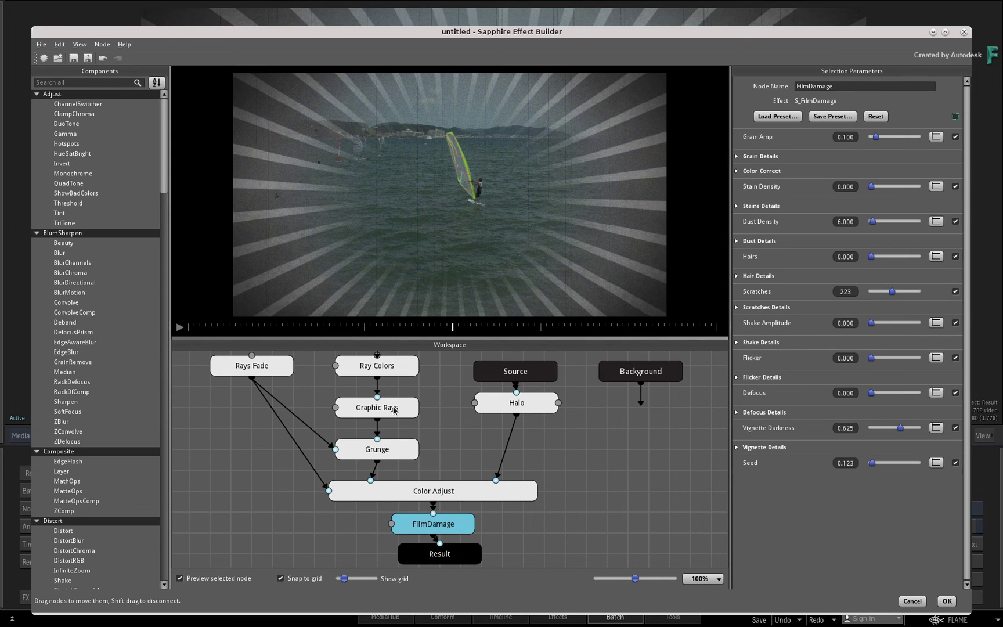
click(401, 408)
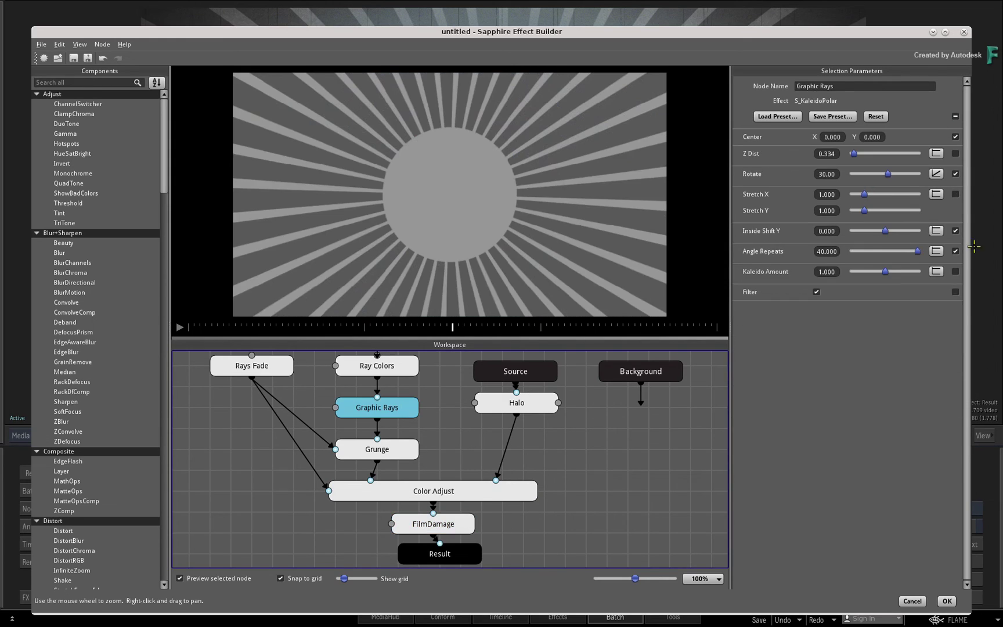
click(956, 231)
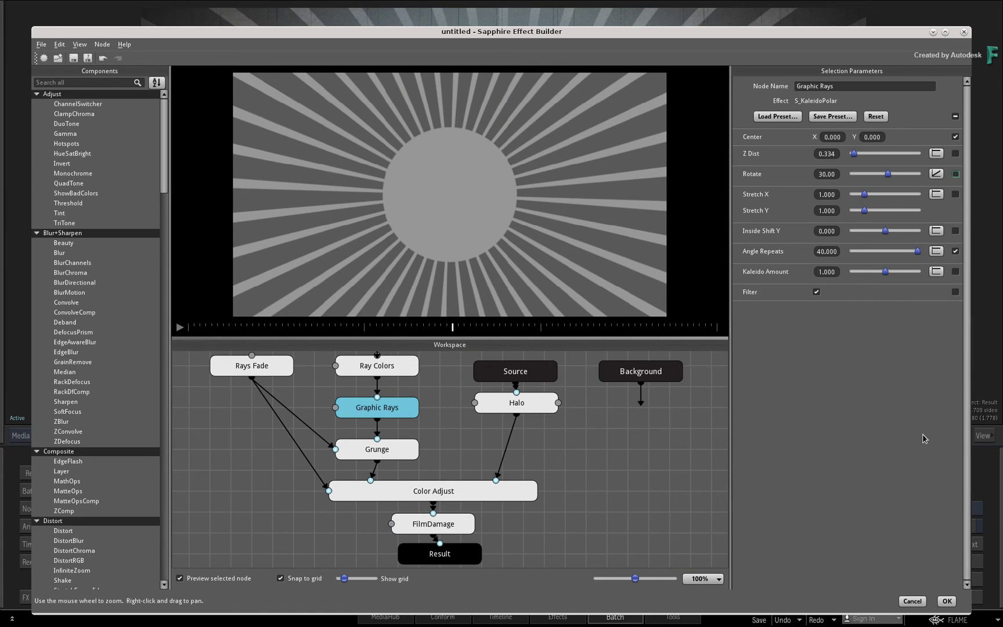
Back in Batch, set the rays to 46 Angle Repeats with Center Y 589.
click(948, 602)
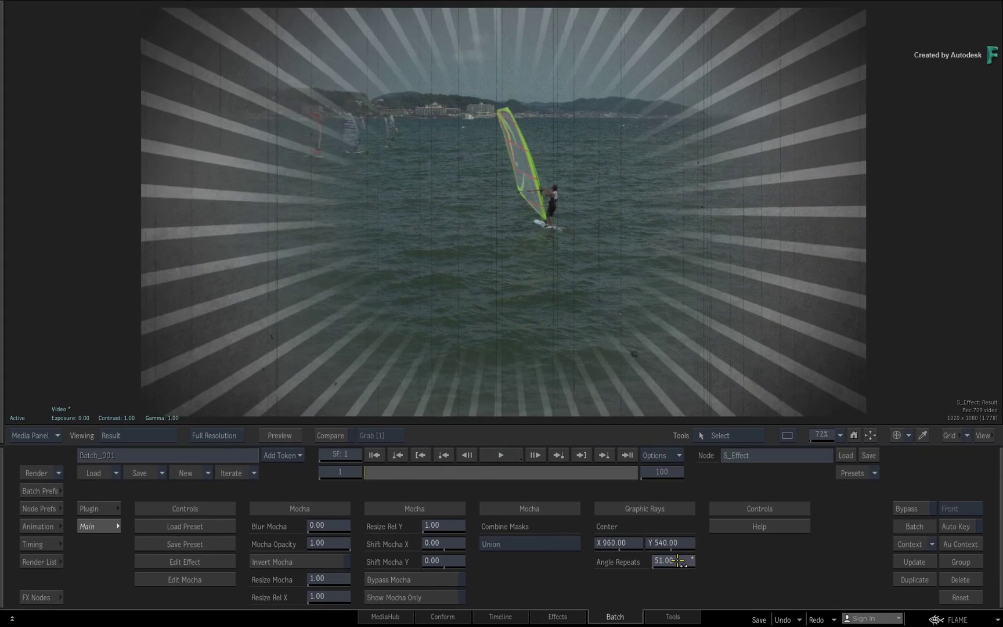
drag(506, 476, 516, 477)
mouse_move(678, 561)
mouse_down()
mouse_move(678, 542)
mouse_move(703, 533)
mouse_move(683, 541)
mouse_up()
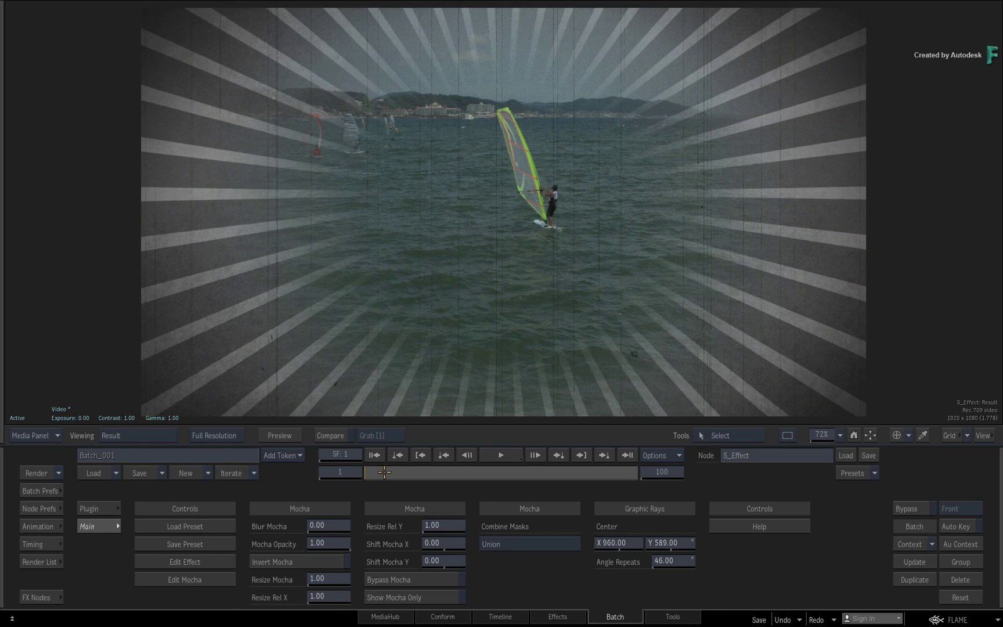
Play the windsurfing shot from the start to review the rays.
key(space)
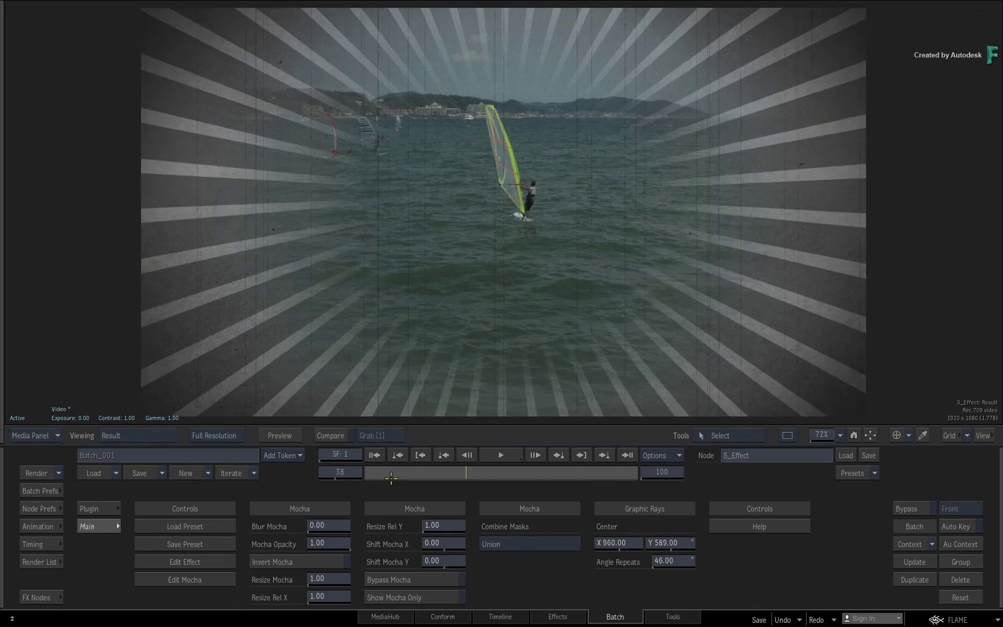
key(space)
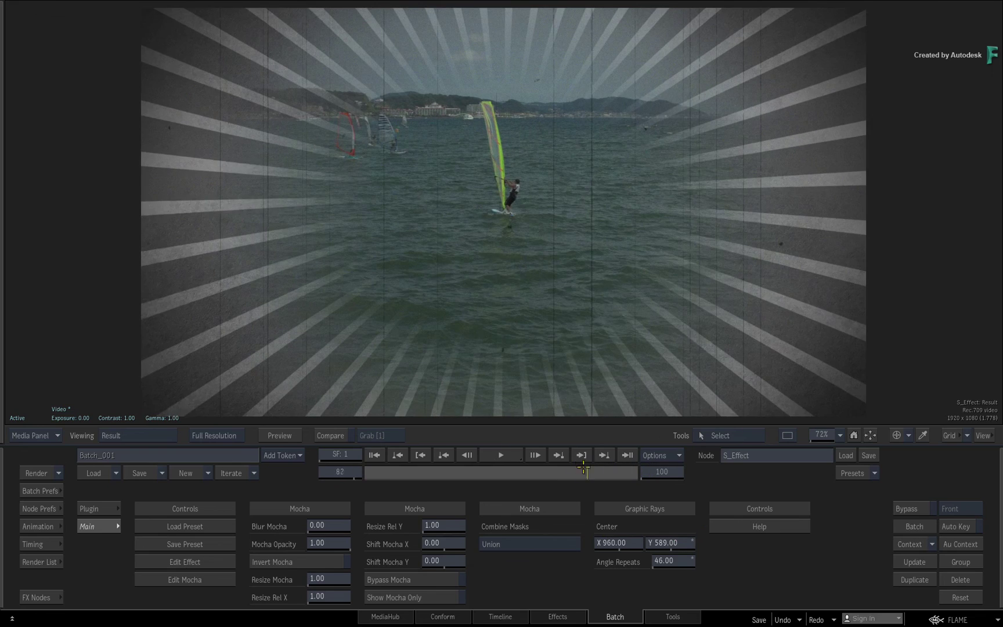
drag(576, 467, 330, 483)
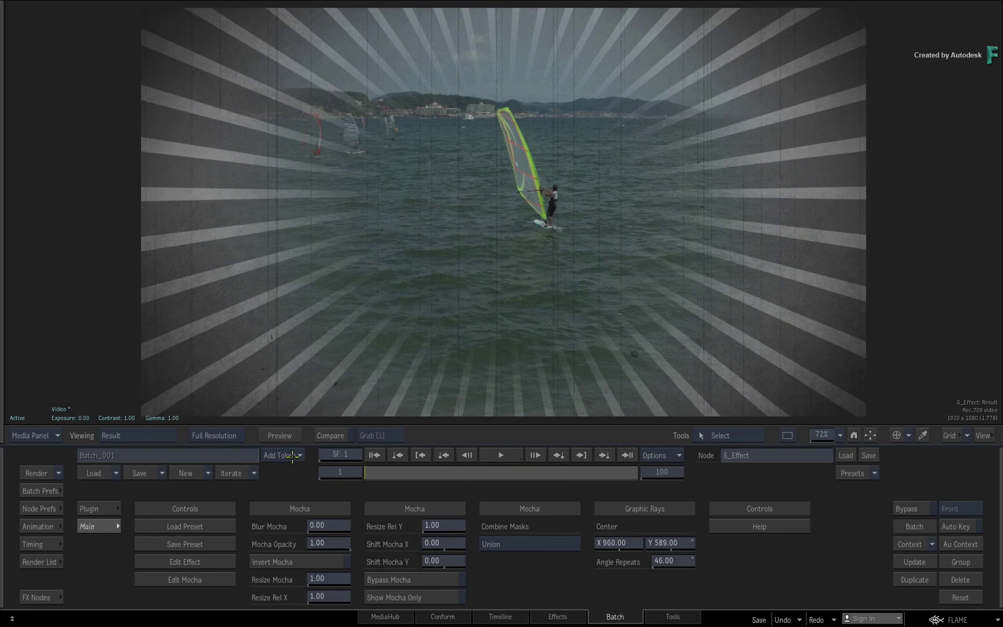
key(space)
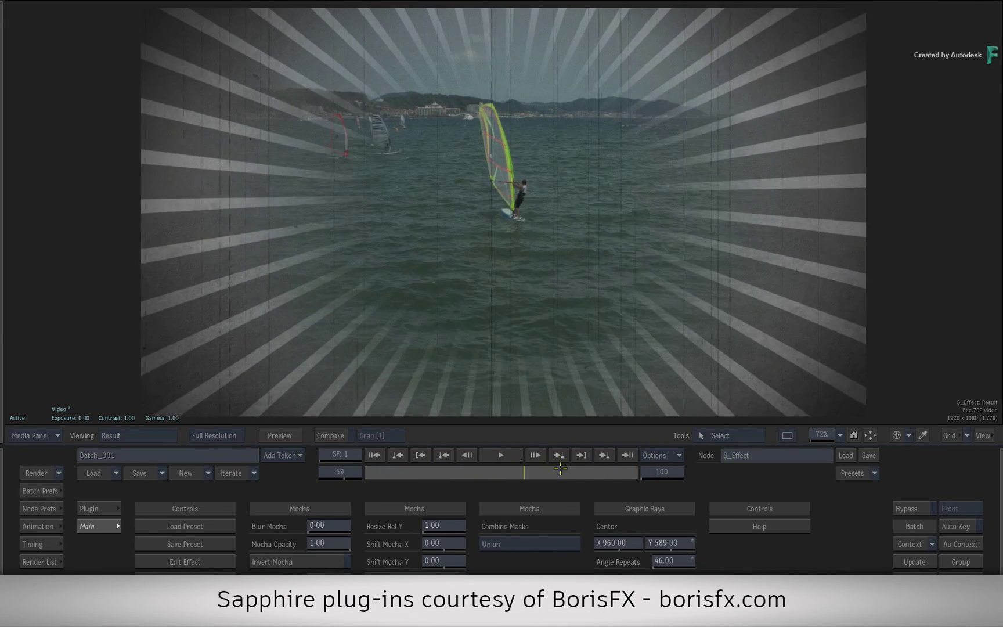
key(space)
click(427, 459)
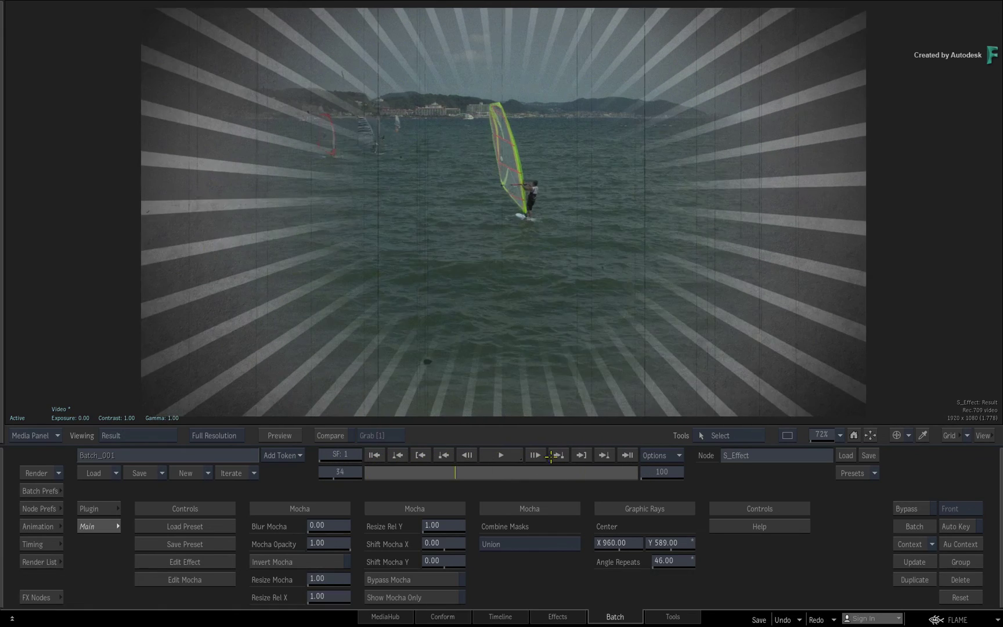
click(553, 455)
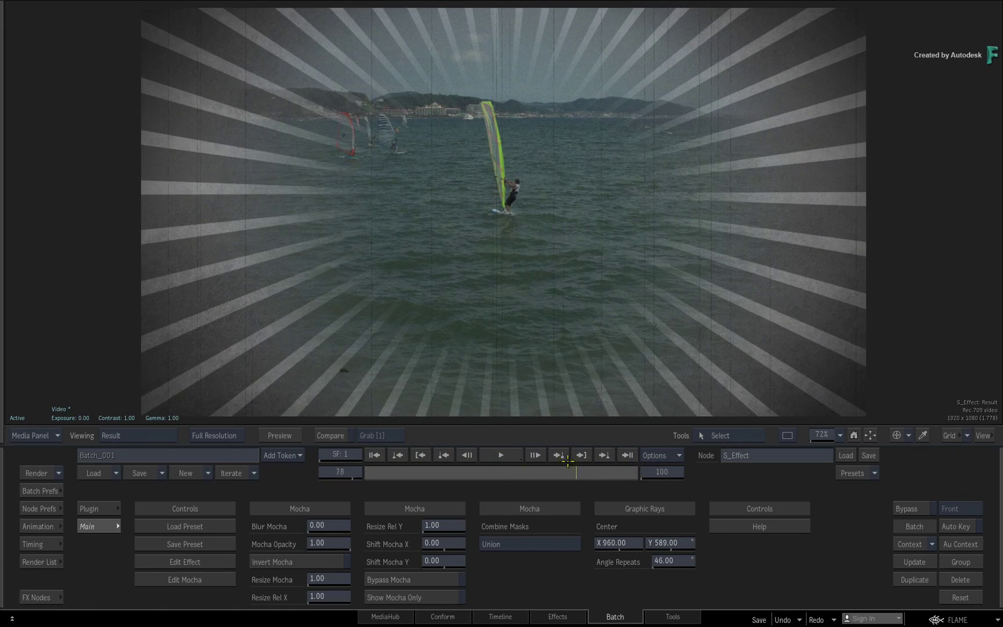
Switch to the Timeline and play the bike clip from near its start.
click(507, 617)
drag(777, 578, 424, 562)
key(space)
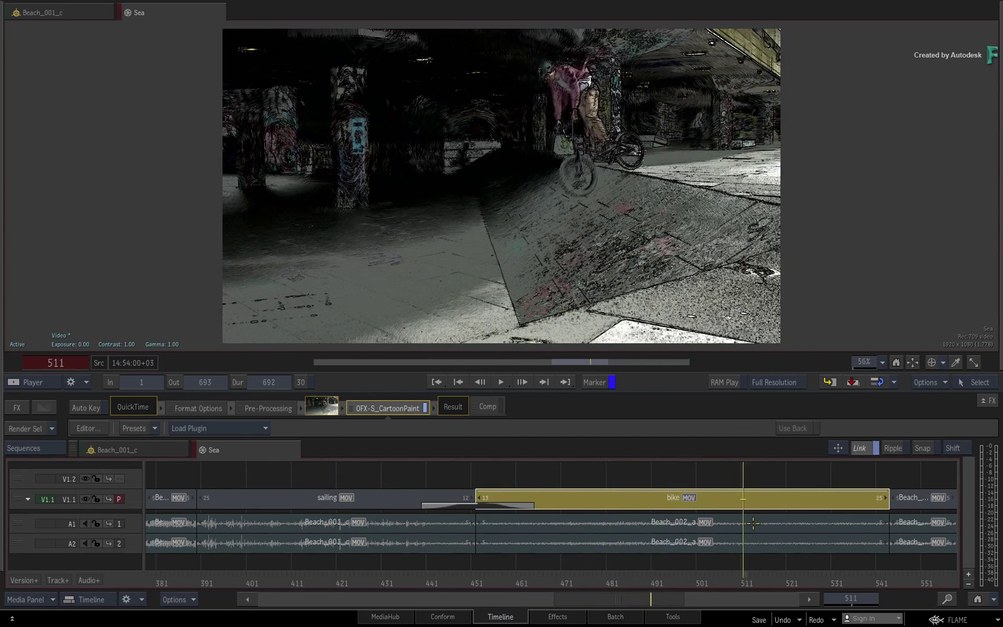
key(j)
key(k)
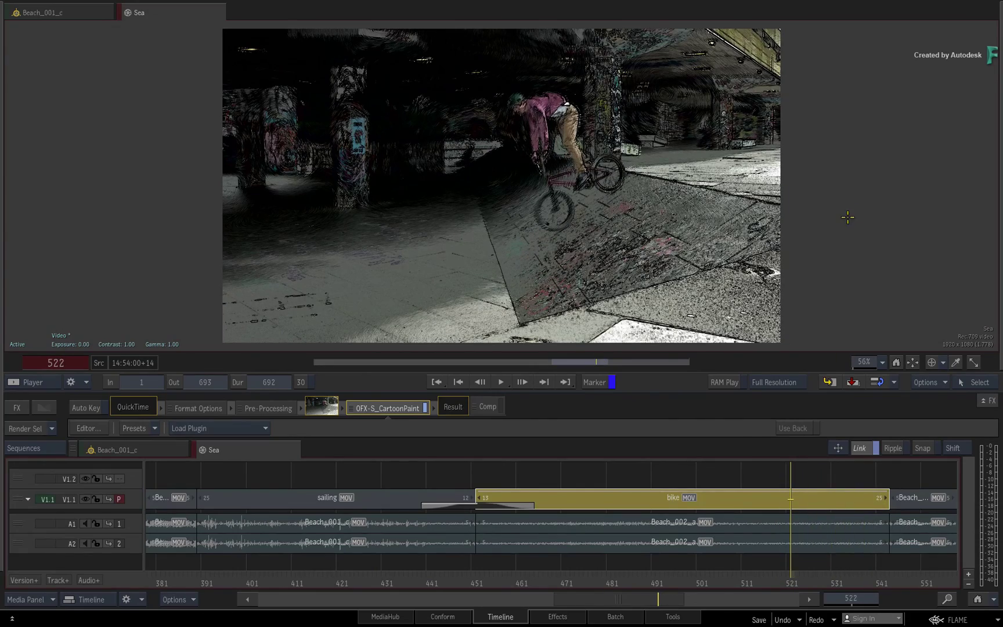